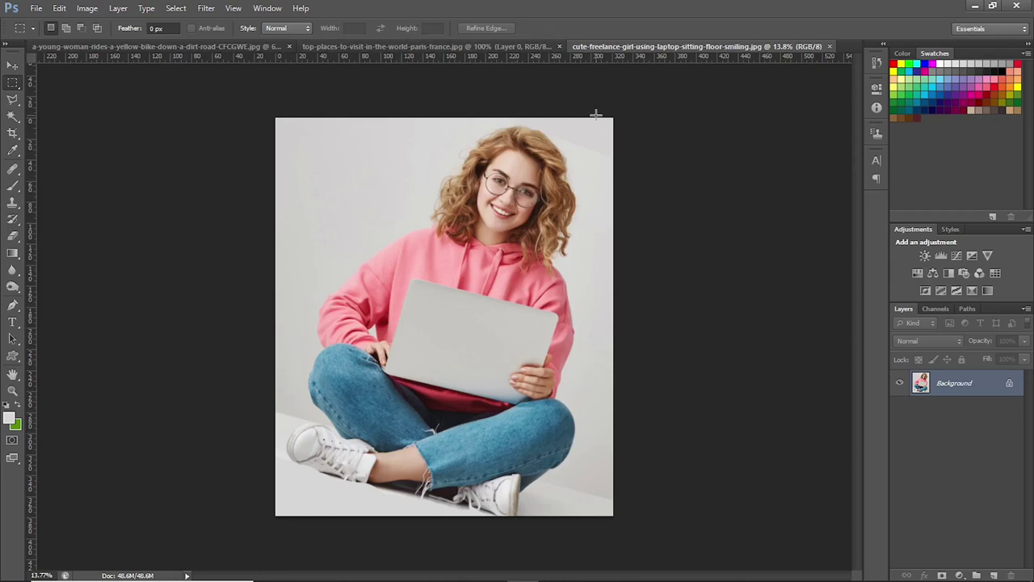
- Convert the locked Background into an editable layer with the default settings
double_click(964, 390)
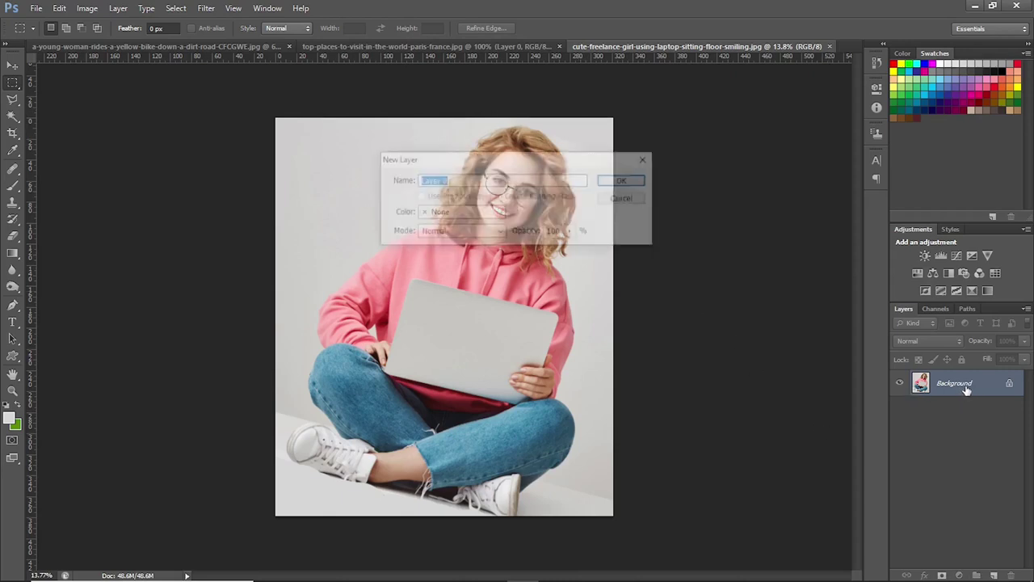
click(618, 186)
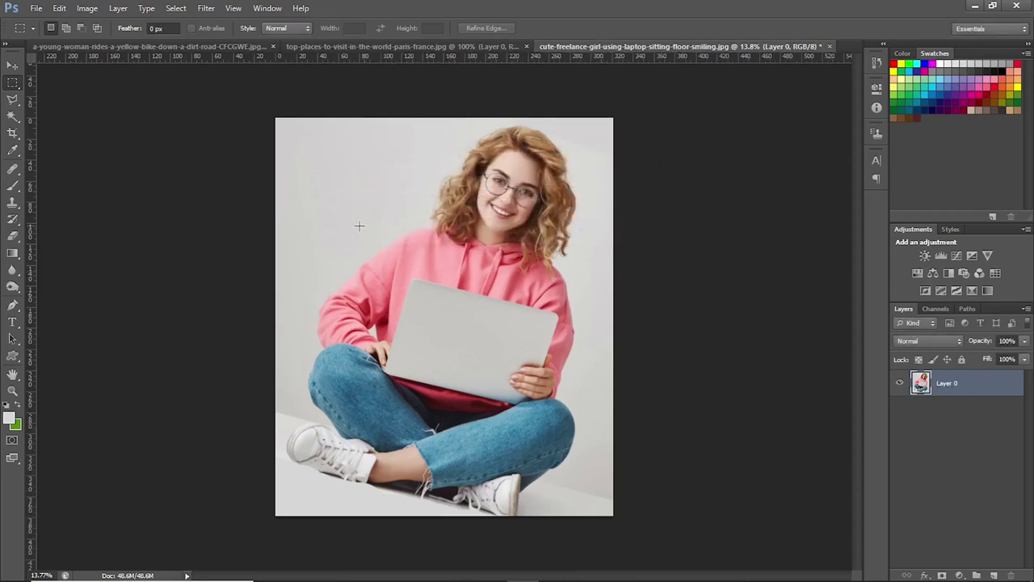
- Add a horizontal guide at about 280 mm and rotate the photo about 13.5° counterclockwise with Free Transform to straighten the subject
click(59, 8)
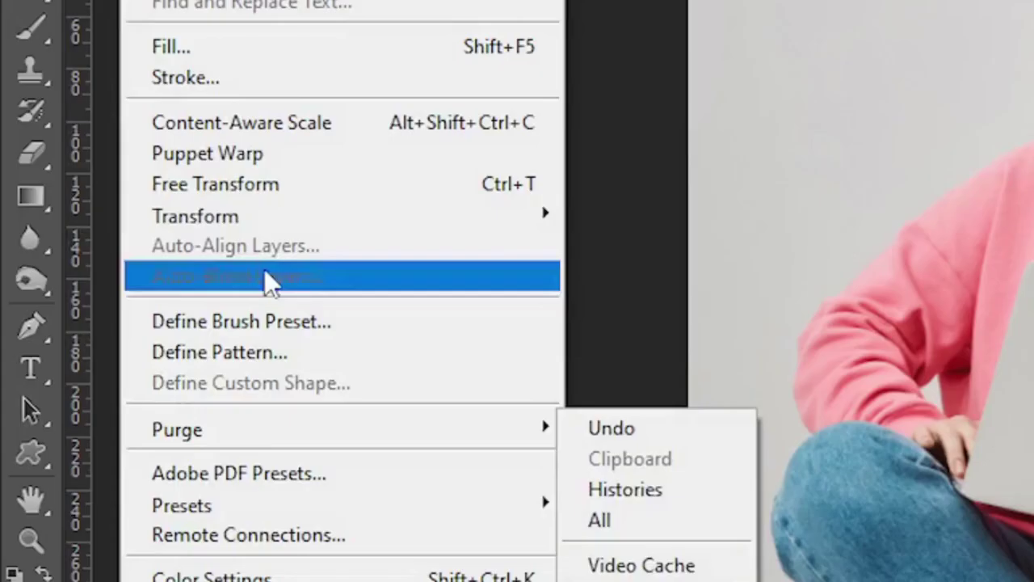
mouse_move(263, 216)
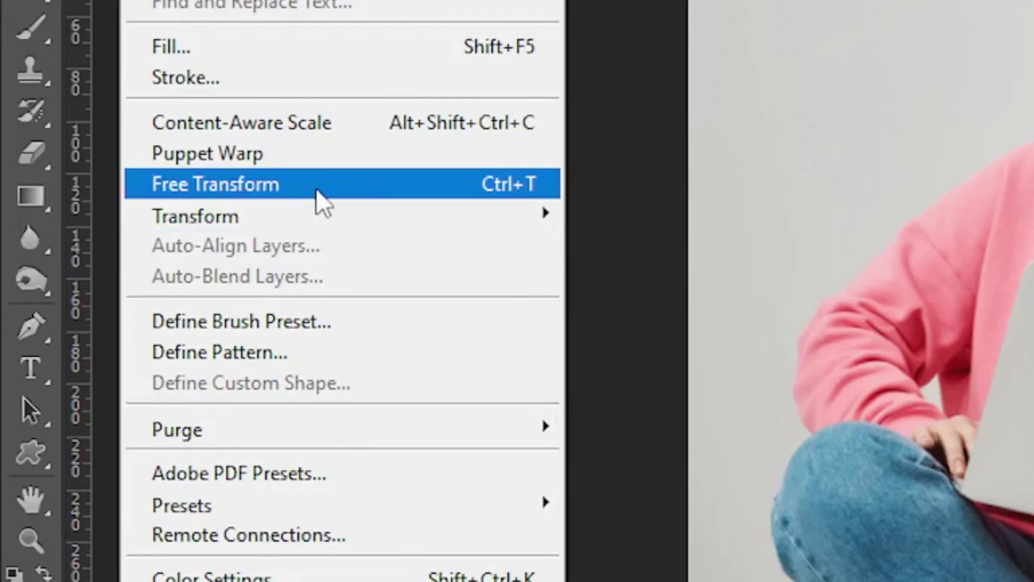
click(318, 192)
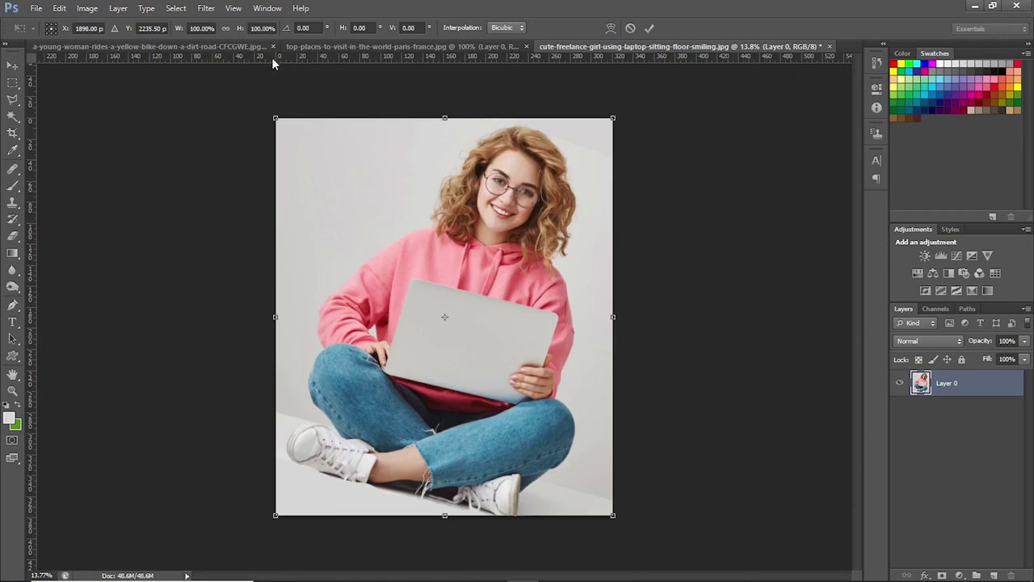
drag(272, 57, 276, 412)
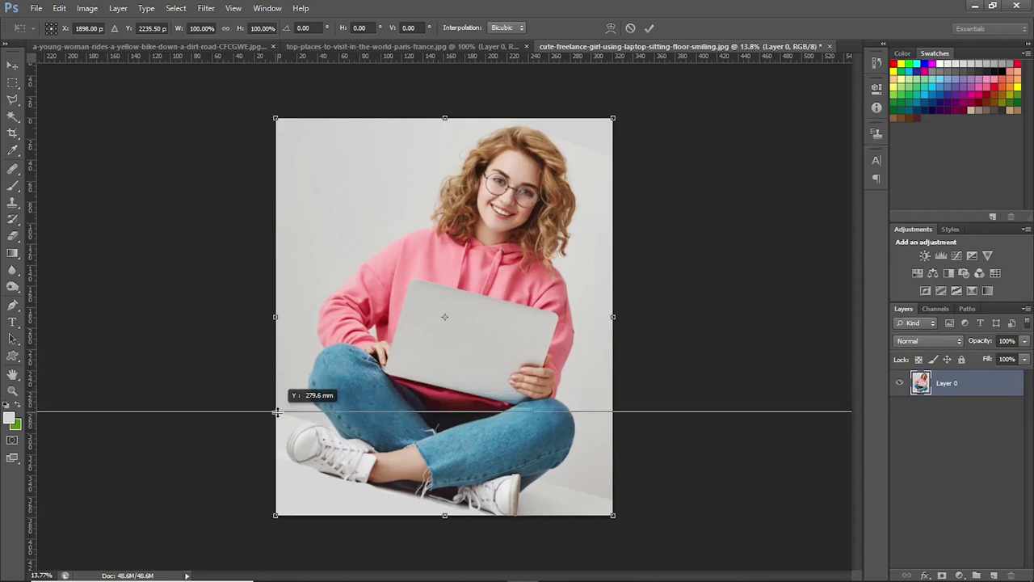
drag(276, 412, 276, 412)
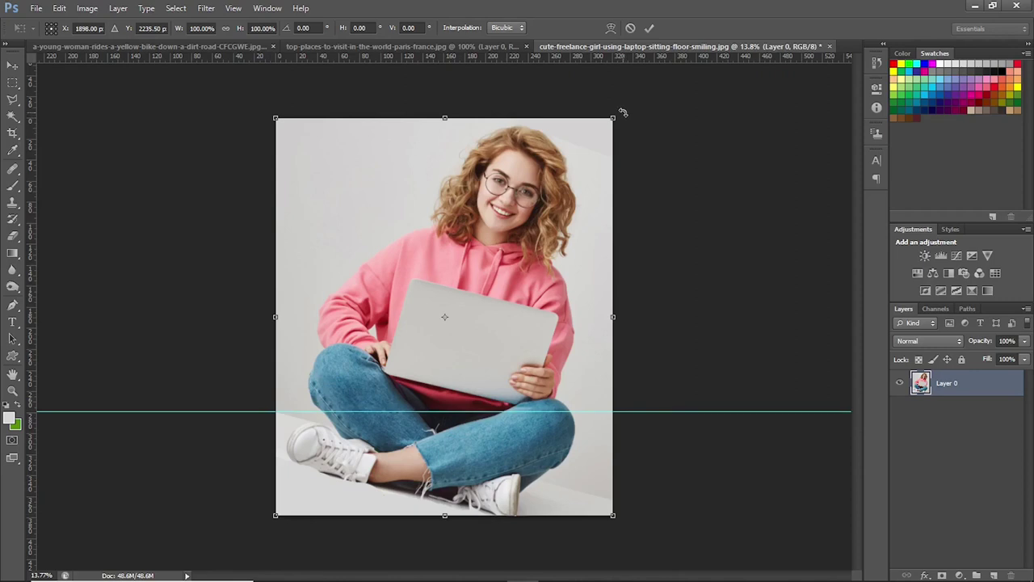
drag(622, 111, 572, 74)
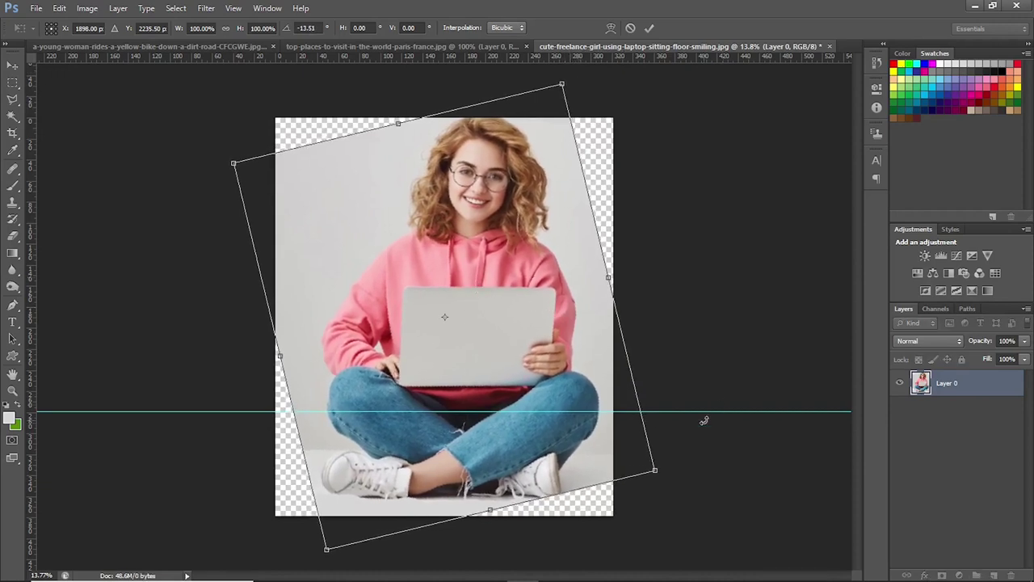
key(Return)
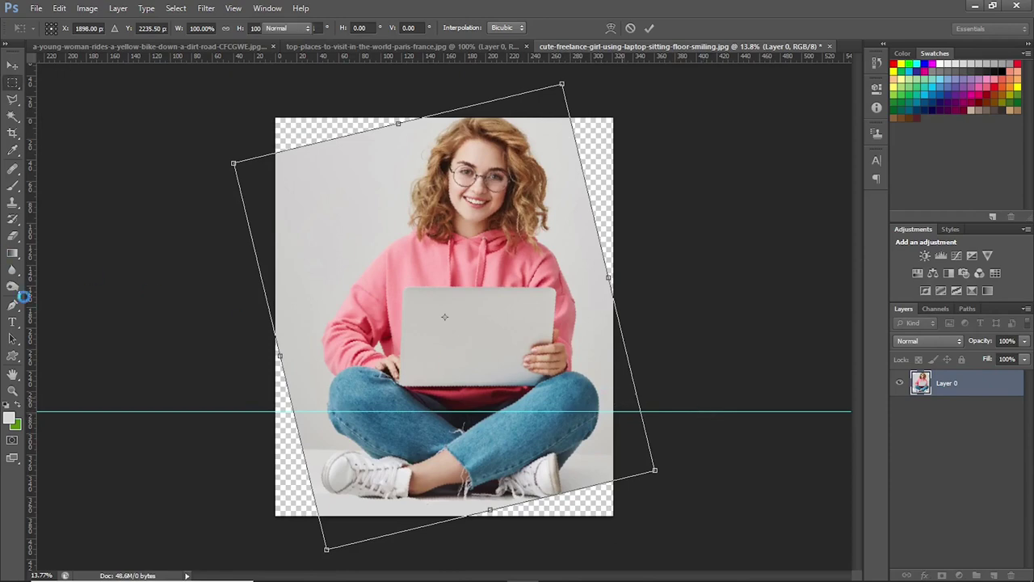
- Lower the guide to the subject's ankles and rotate the photo about 1.3° further counterclockwise around a pivot on the guide near the canvas's left edge
click(11, 68)
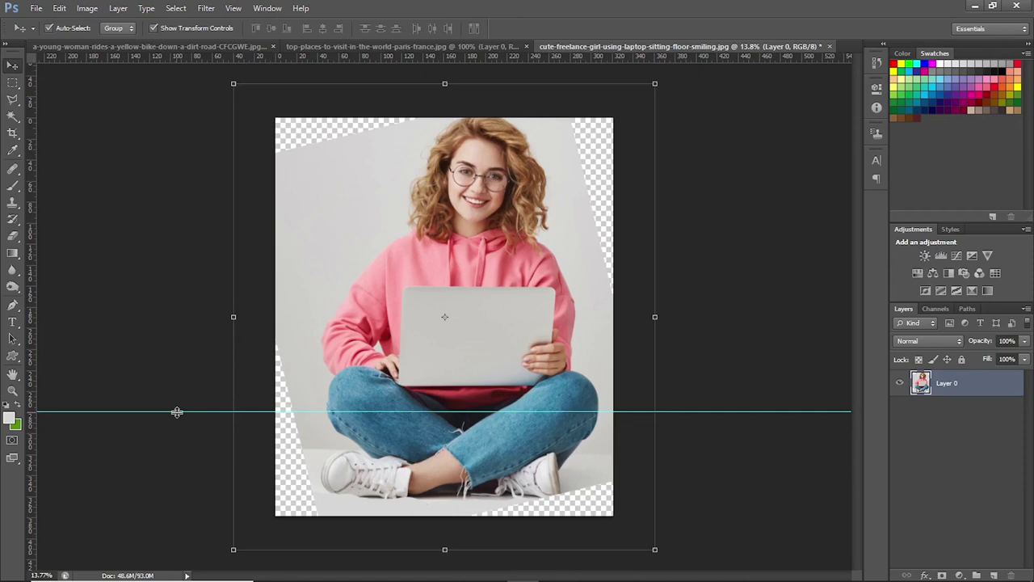
drag(177, 412, 197, 447)
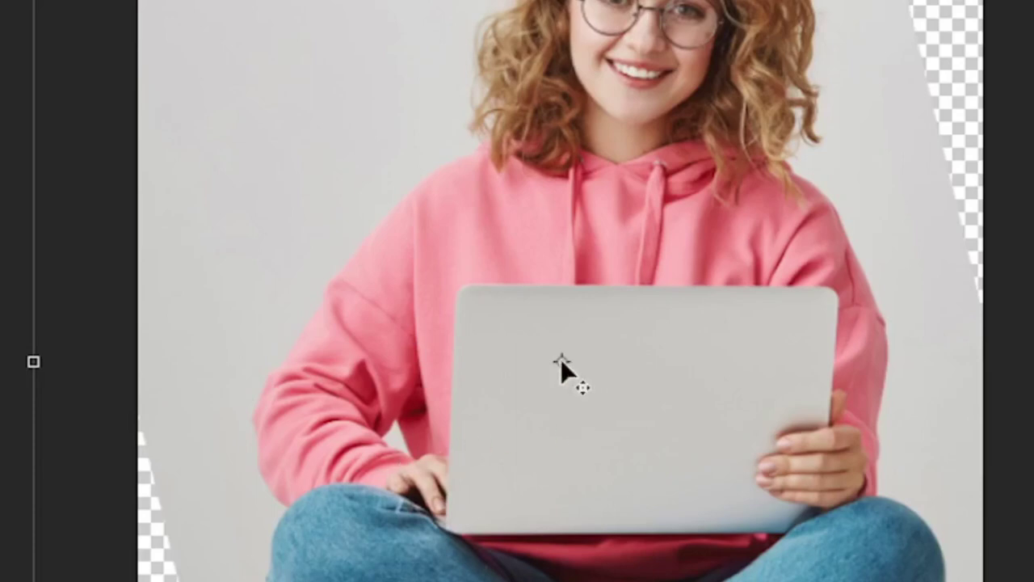
drag(560, 359, 422, 509)
mouse_move(386, 242)
mouse_down()
mouse_move(254, 381)
mouse_move(184, 429)
mouse_up()
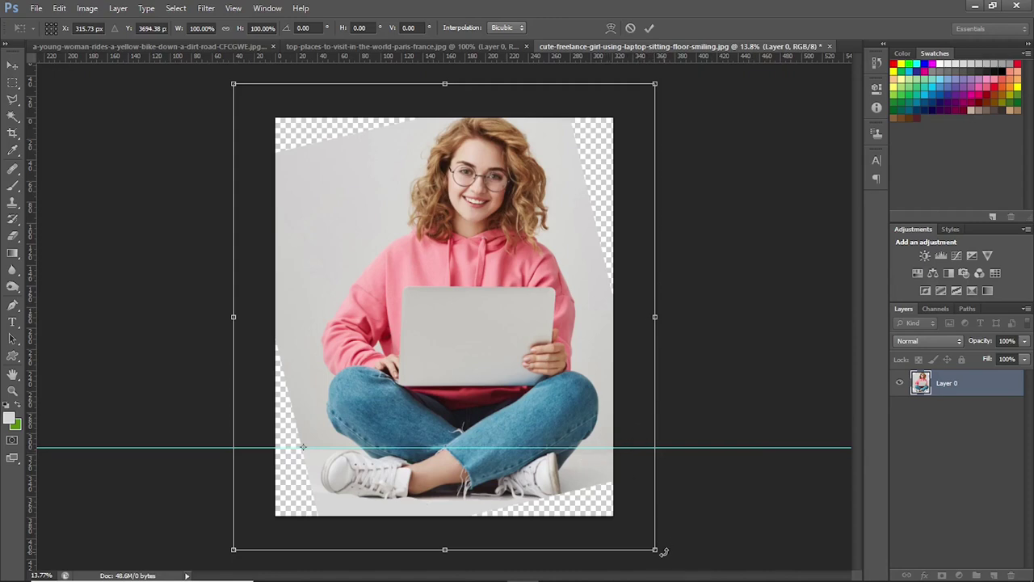
drag(664, 552, 670, 536)
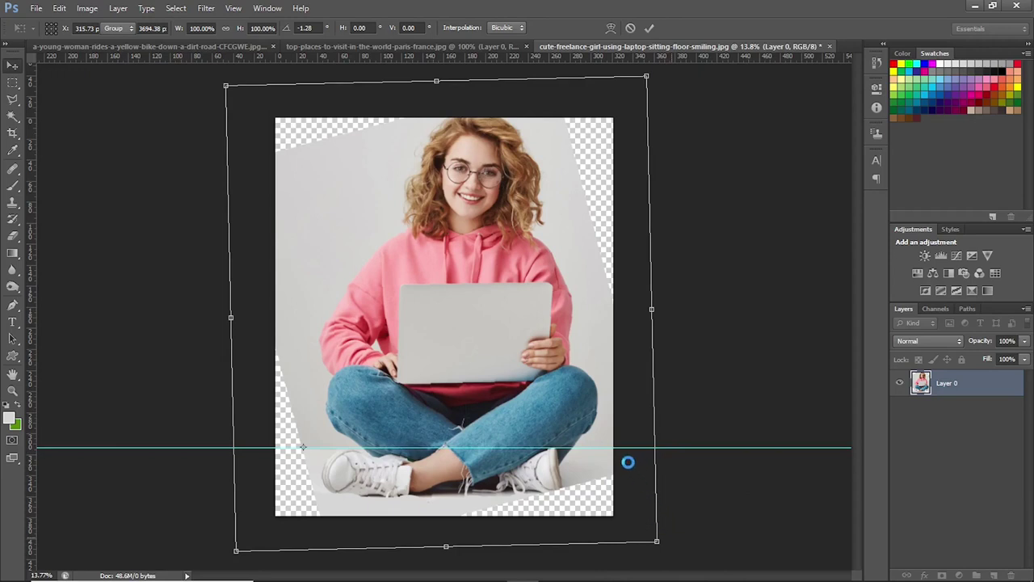
key(Escape)
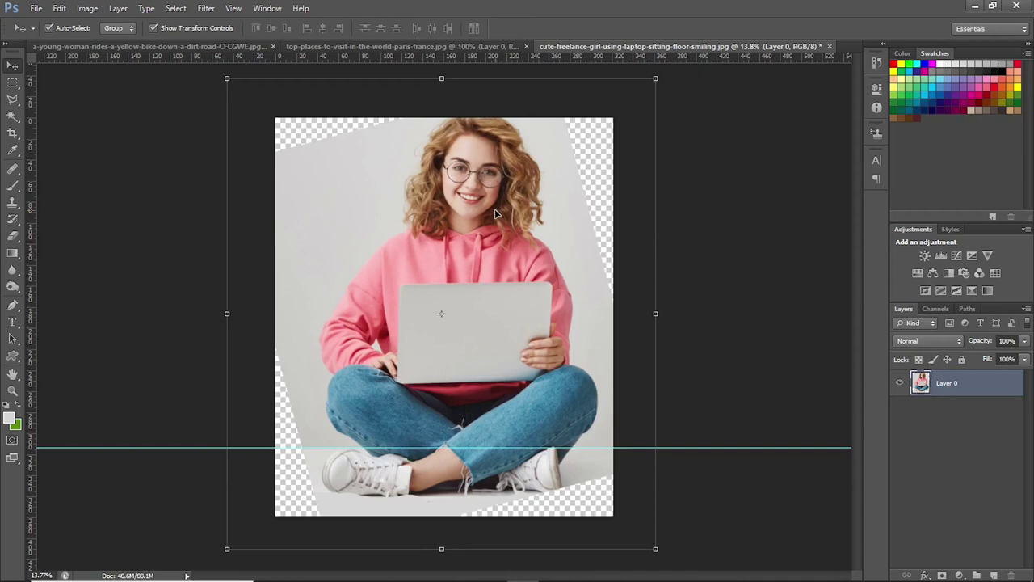
- Nudge the photo layer straight down in large increments until the shoes reach the canvas's lower edge
key(shift+Down)
key(shift+Down)
key(shift+Down)
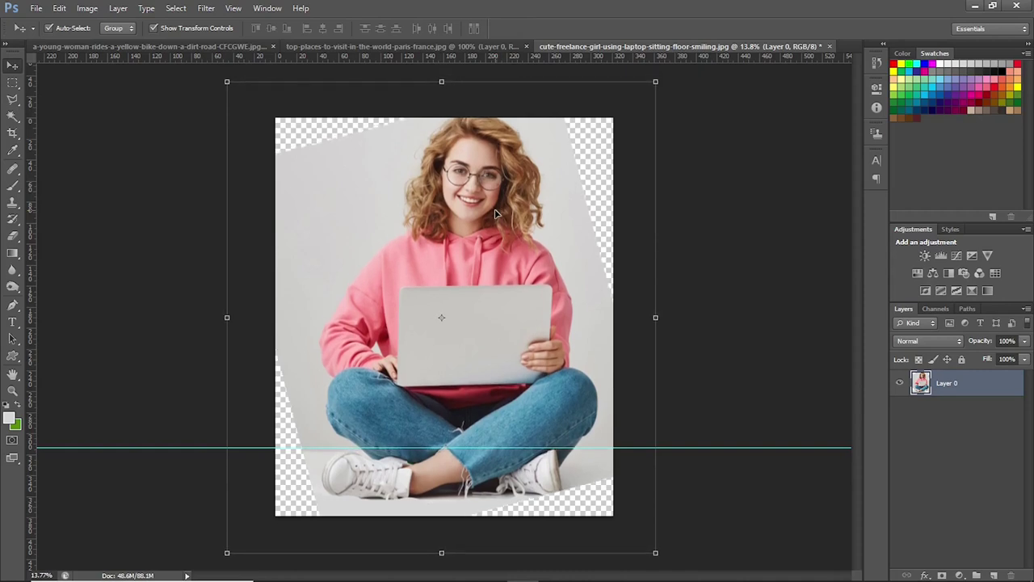
key(shift+Down)
key(shift+Down)
key(shift+Down)
key(shift+Down)
key(shift+Down)
key(shift+Down)
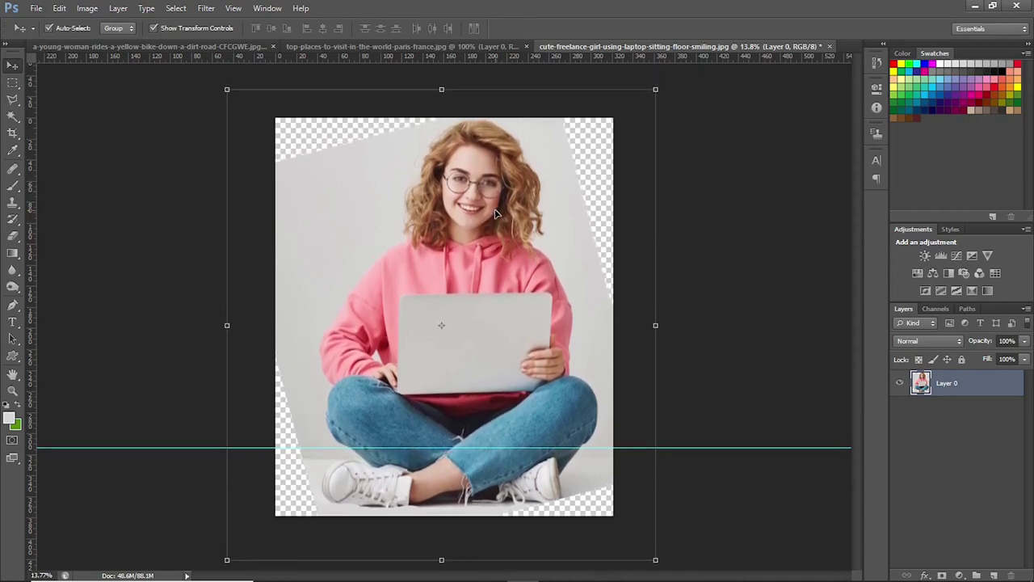
key(shift+Down)
key(shift+Down)
key(shift+Down)
key(shift+Down)
key(shift+Down)
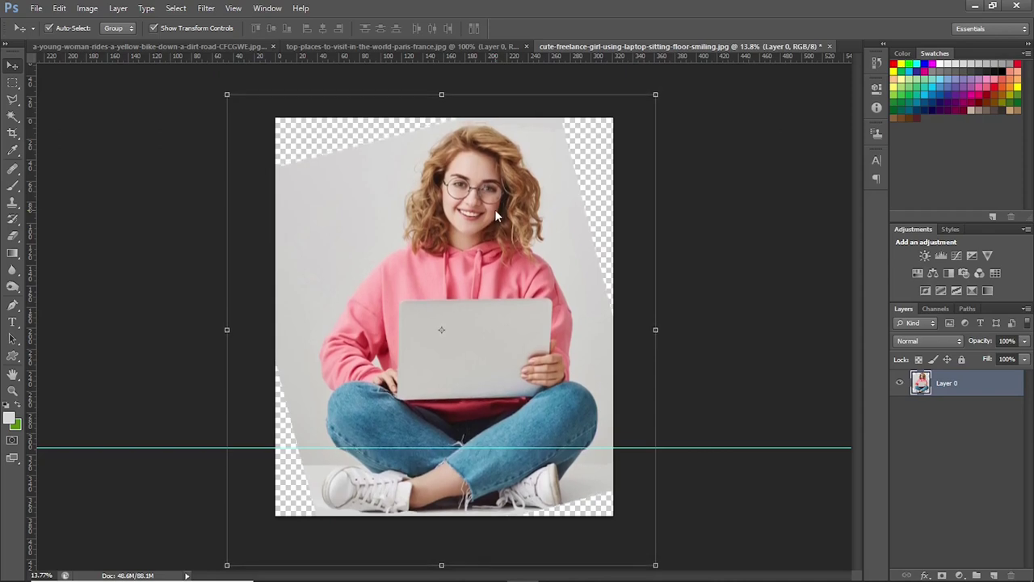
key(shift+Down)
key(shift+Down)
key(shift+Down)
key(shift+Down)
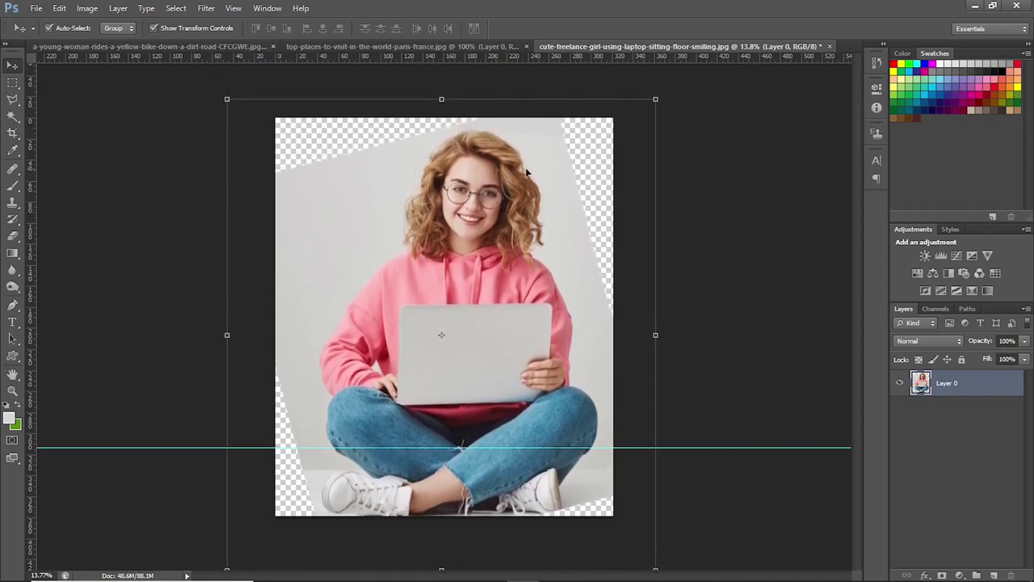
key(shift+Down)
key(shift+Down)
key(shift+Down)
key(shift+Down)
key(shift+Down)
key(shift+Down)
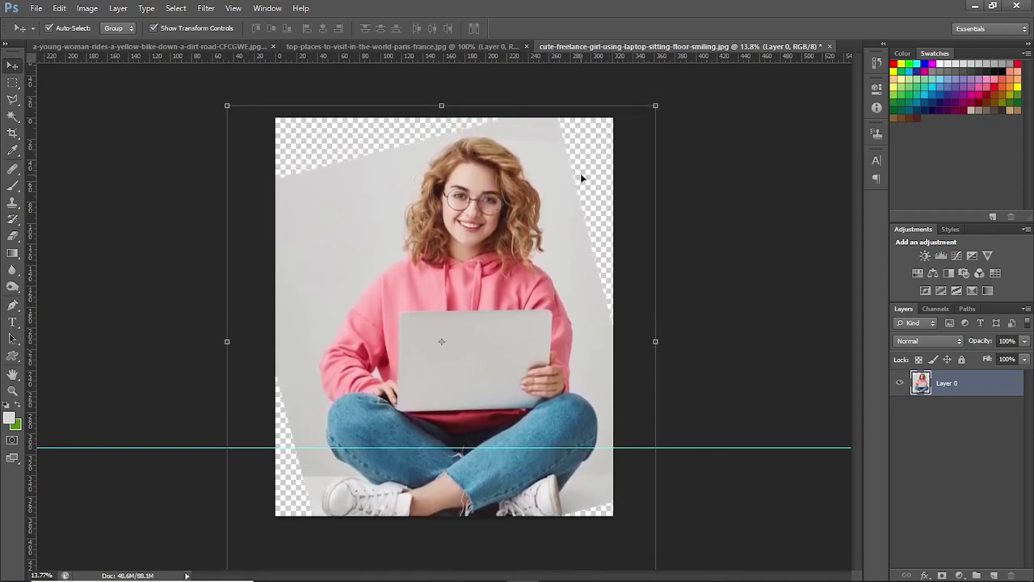
- Nudge the photo layer back up until the shoes clear the canvas's lower edge, and deselect the layer
key(shift+Up)
key(shift+Up)
key(shift+Up)
key(shift+Up)
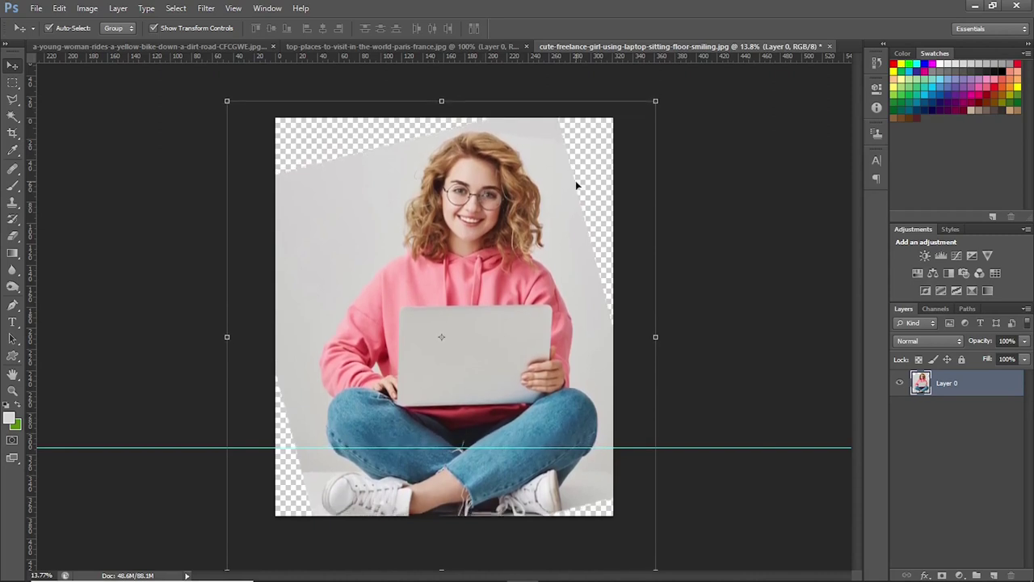
key(shift+Up)
key(shift+Up)
key(shift+Up)
key(shift+Up)
key(shift+Up)
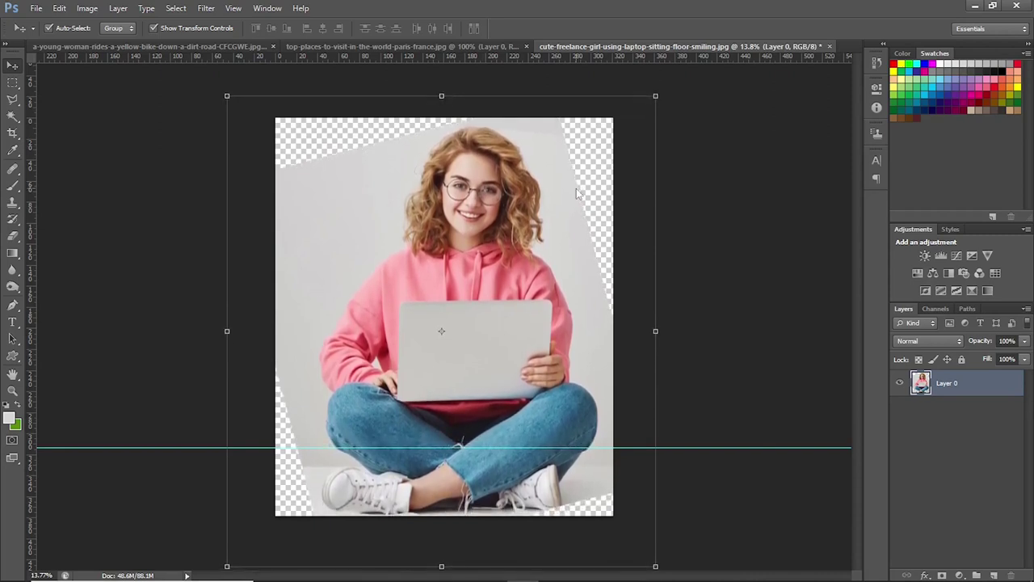
key(shift+Up)
key(shift+Up)
key(shift+Up)
key(shift+Up)
key(shift+Up)
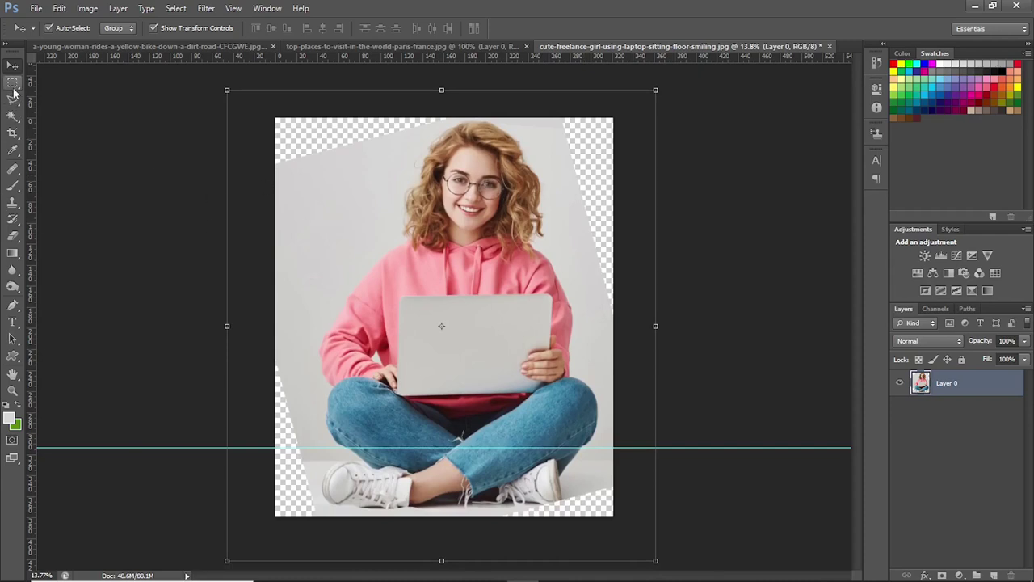
click(108, 169)
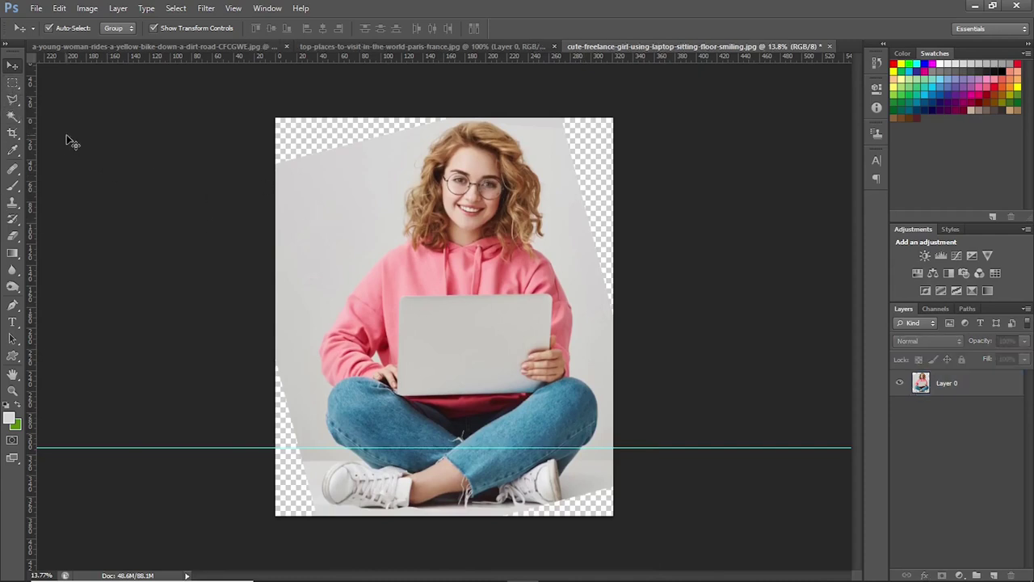
click(11, 135)
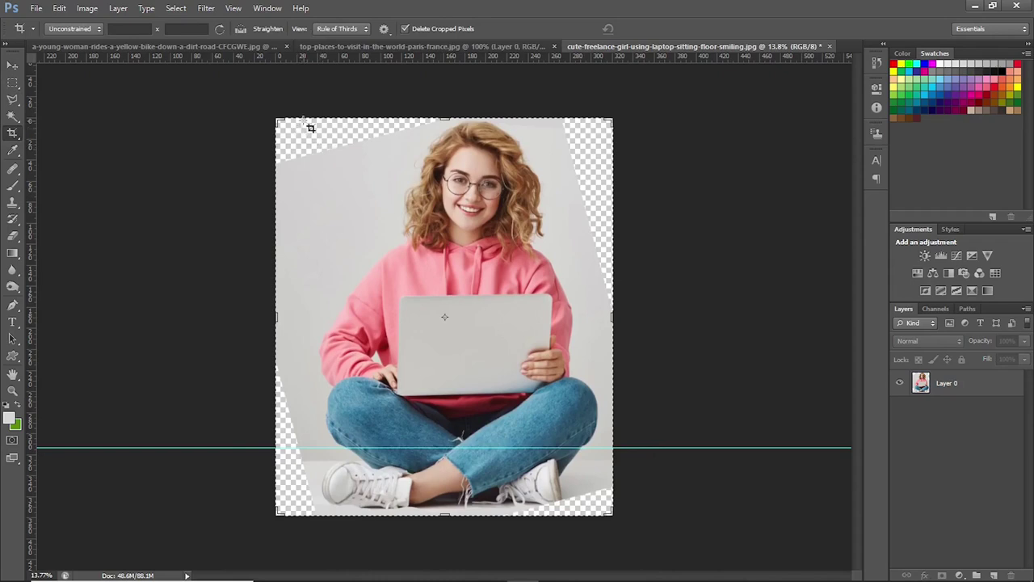
drag(310, 127, 533, 415)
drag(605, 509, 609, 525)
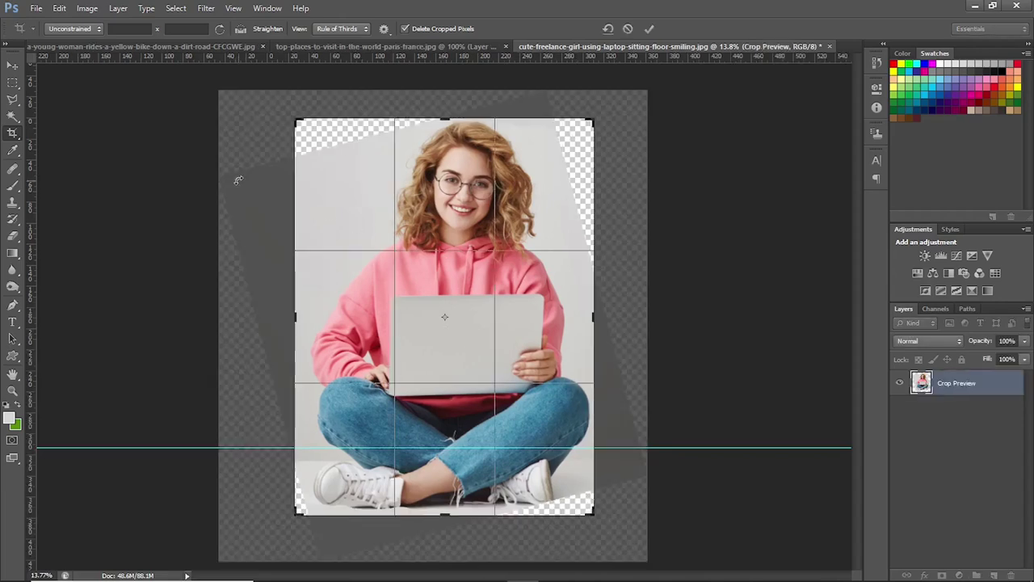
key(Return)
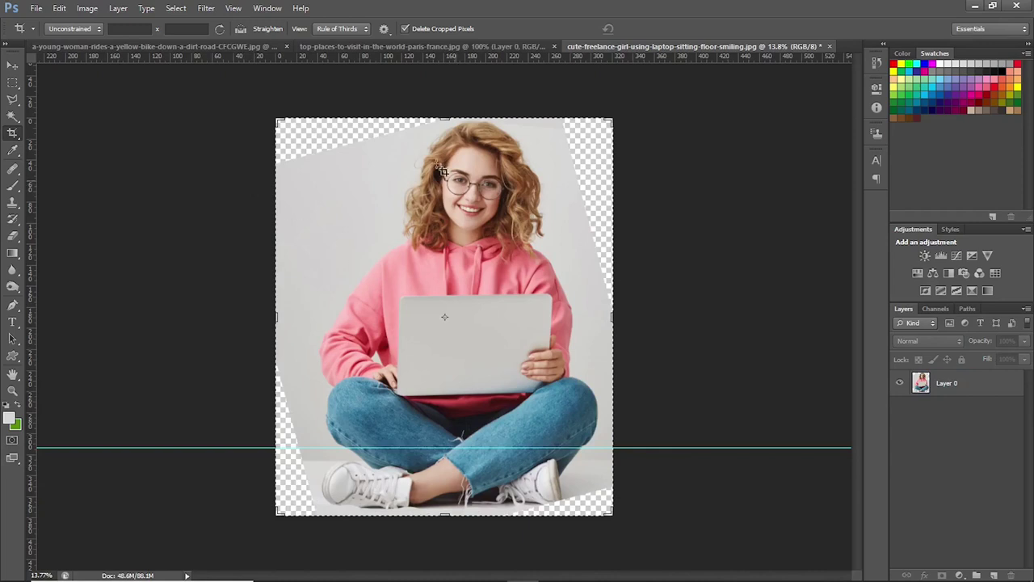
click(13, 84)
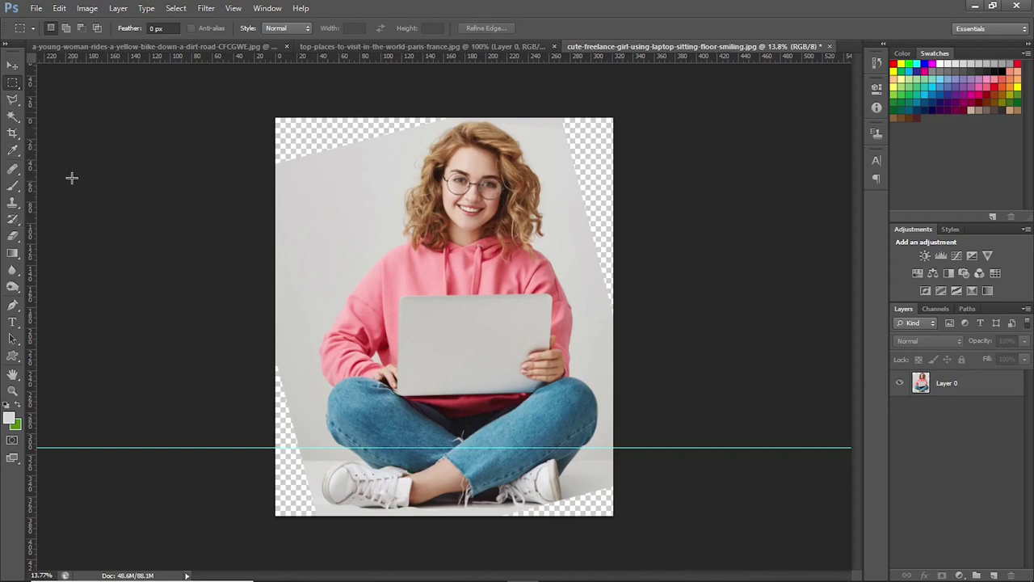
- Select all four transparent corners with the Polygonal Lasso, slightly overlapping the photo's edges and adding each area to the selection
click(12, 98)
click(266, 175)
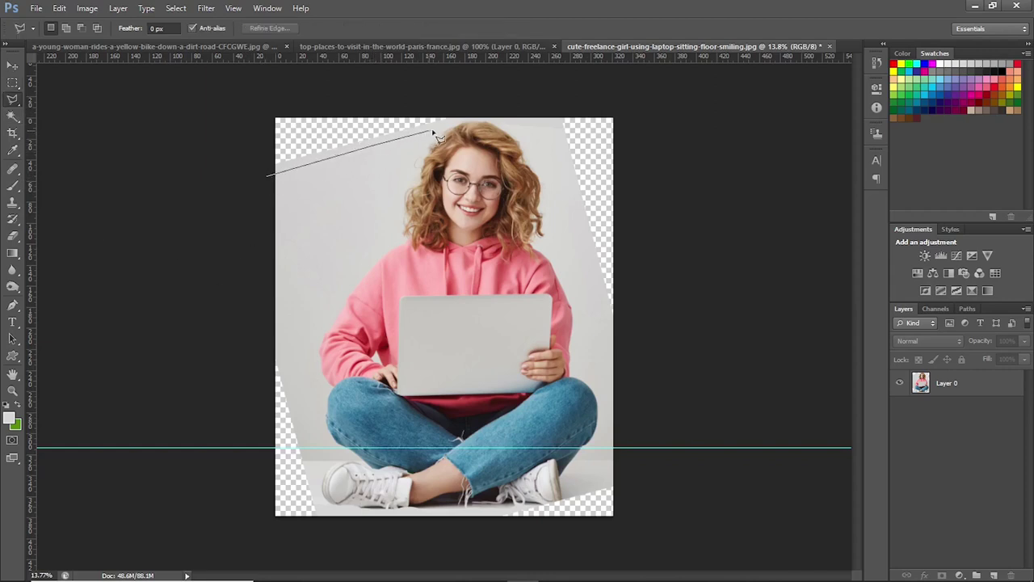
mouse_move(453, 128)
mouse_down()
mouse_move(461, 113)
mouse_move(307, 96)
mouse_move(242, 143)
mouse_move(252, 156)
mouse_up()
double_click(250, 154)
shift+click(550, 107)
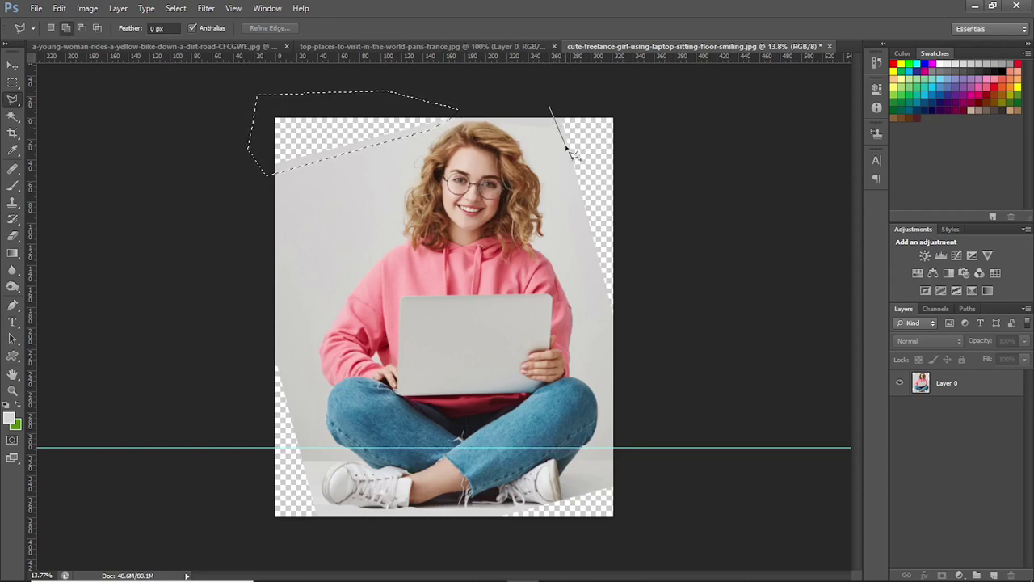
mouse_move(583, 239)
mouse_down()
mouse_move(601, 293)
mouse_move(626, 327)
mouse_move(652, 270)
mouse_move(647, 109)
mouse_move(566, 105)
mouse_up()
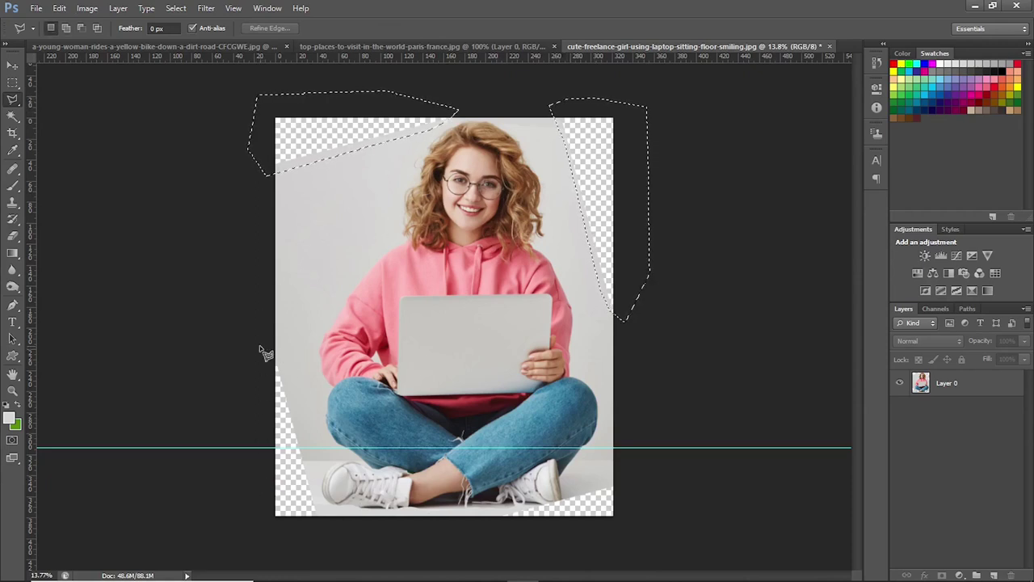
mouse_move(256, 341)
mouse_down()
mouse_move(288, 368)
mouse_move(325, 526)
mouse_move(284, 534)
mouse_move(226, 496)
mouse_move(255, 343)
mouse_up()
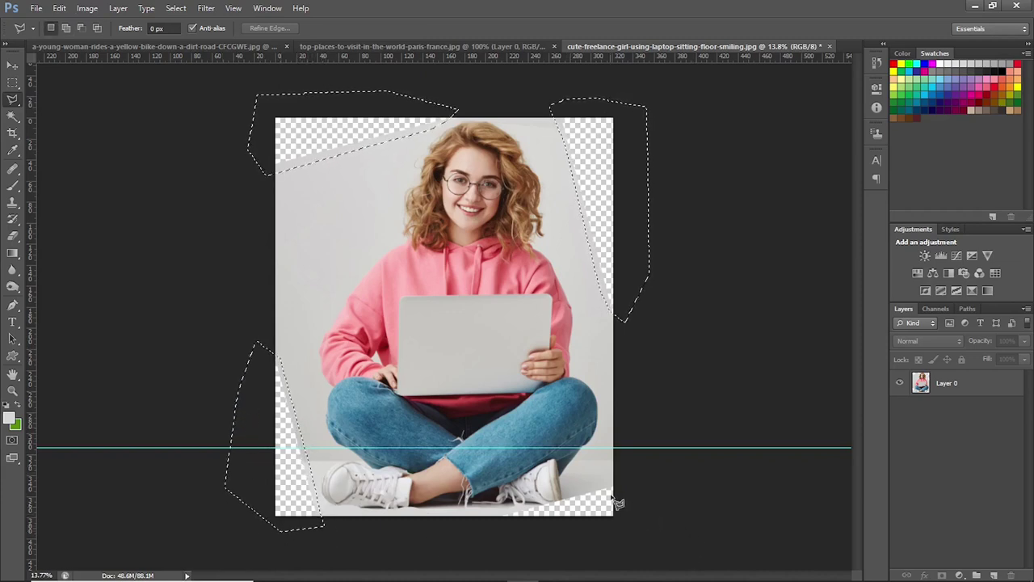
mouse_move(629, 480)
mouse_down()
mouse_move(505, 510)
mouse_move(497, 532)
mouse_move(576, 559)
mouse_move(680, 546)
mouse_move(661, 527)
mouse_up()
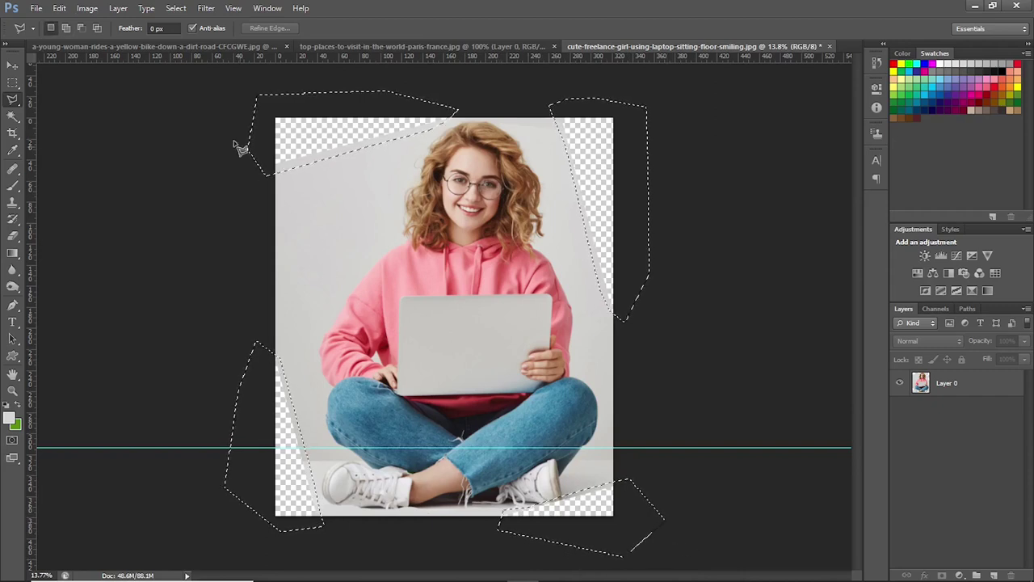
- Fill the selected transparent corners using Content-Aware contents in Normal mode at 100% opacity, and deselect
click(59, 8)
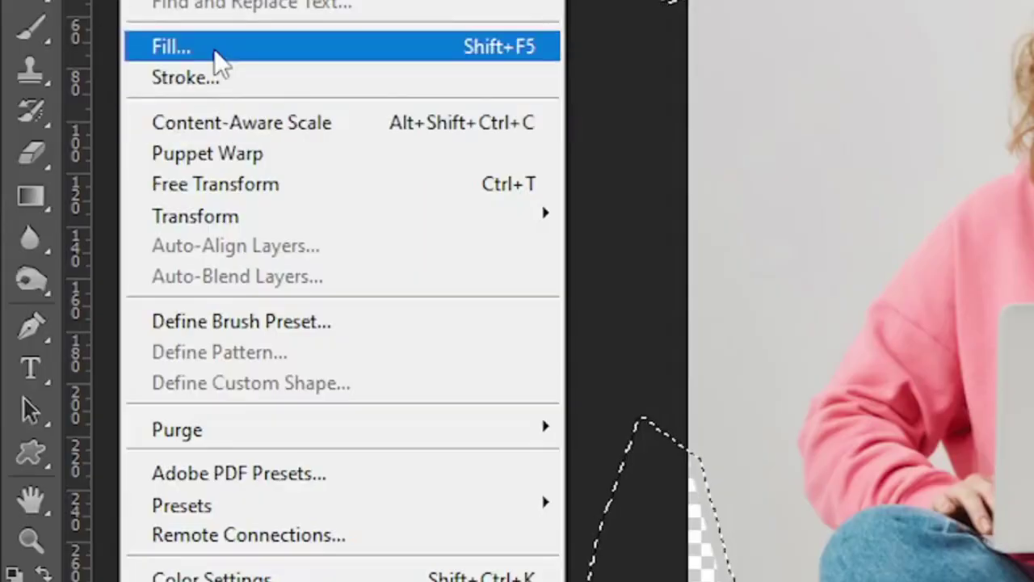
click(89, 194)
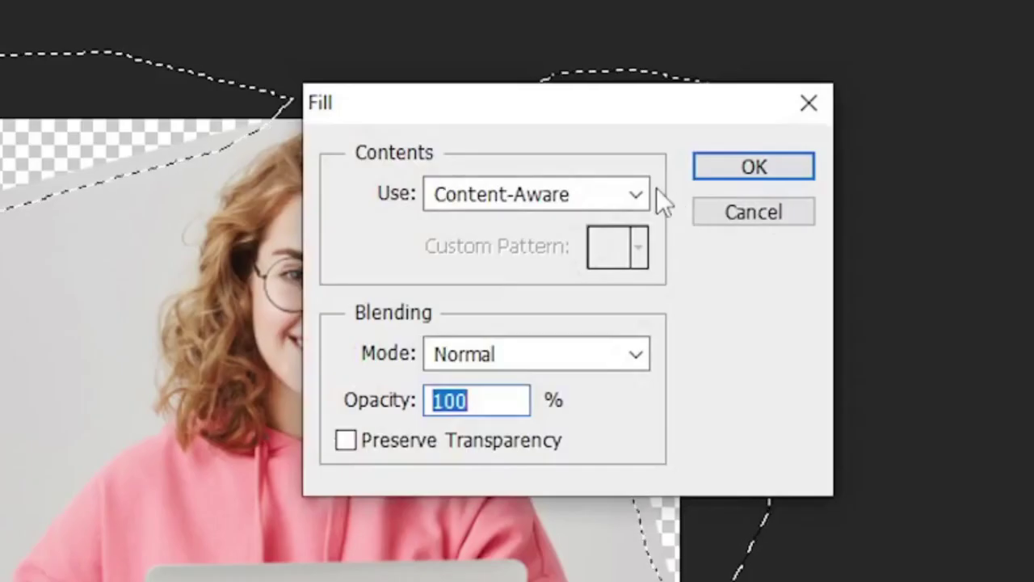
click(646, 193)
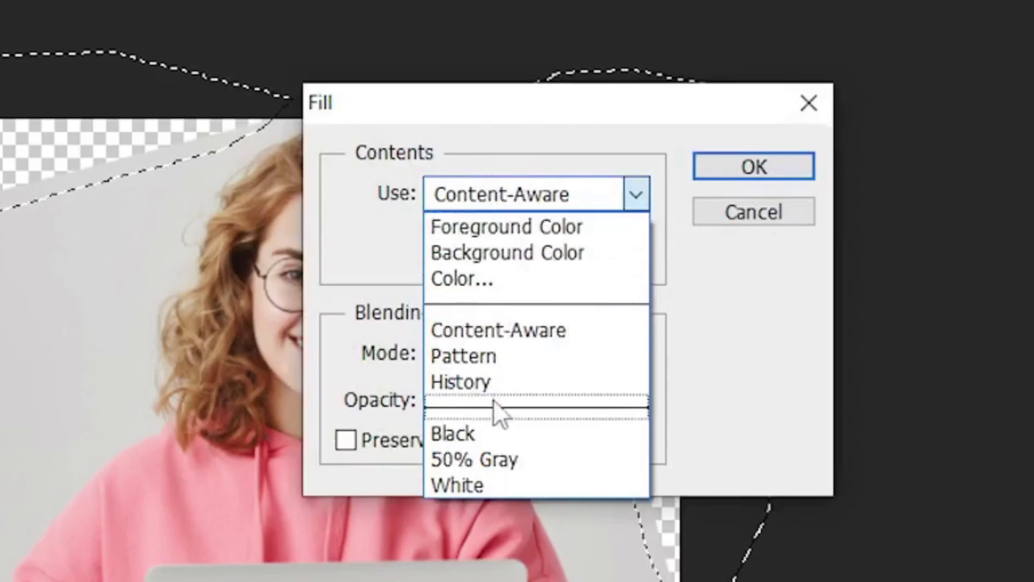
click(505, 332)
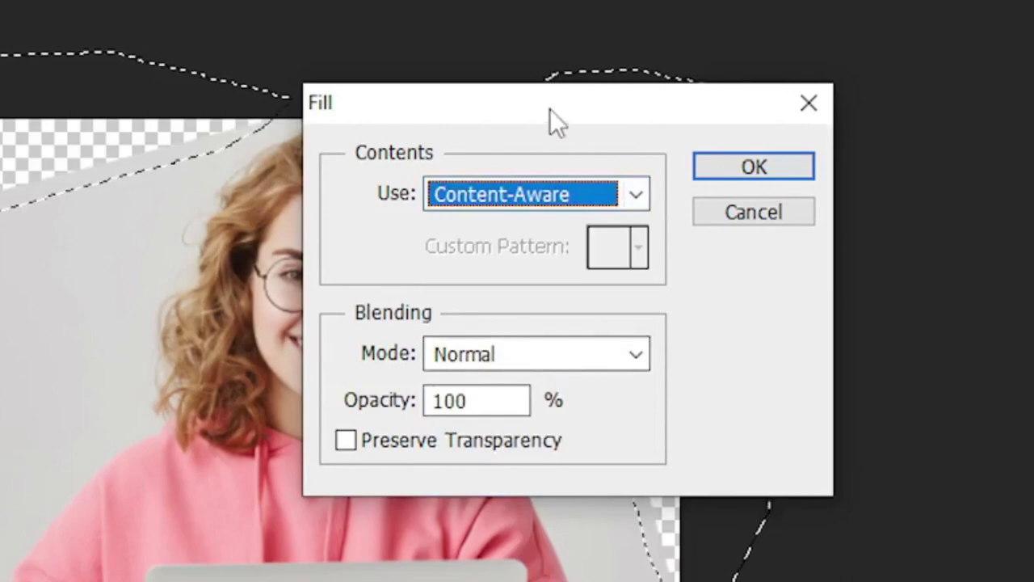
drag(550, 108, 809, 207)
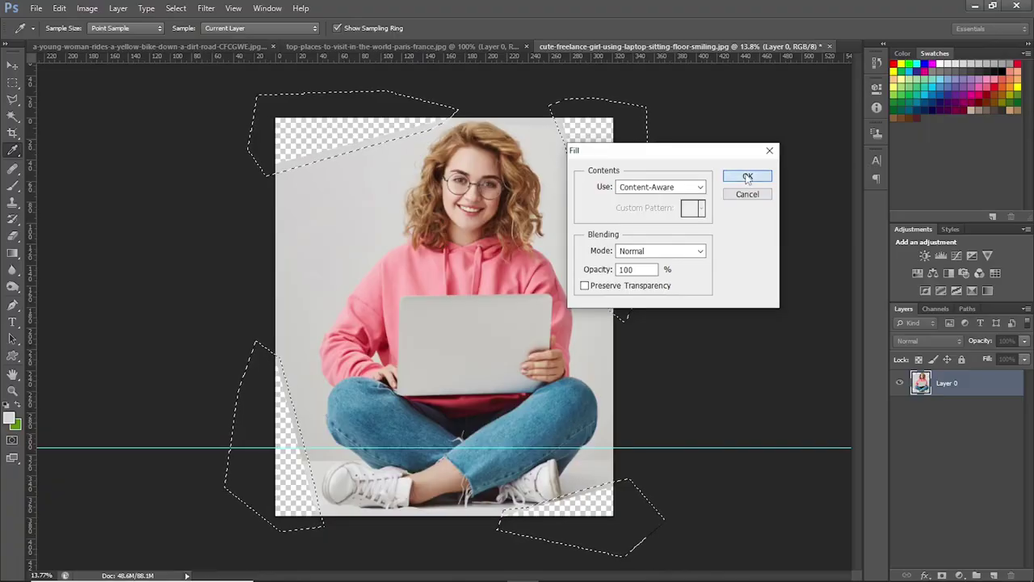
click(747, 177)
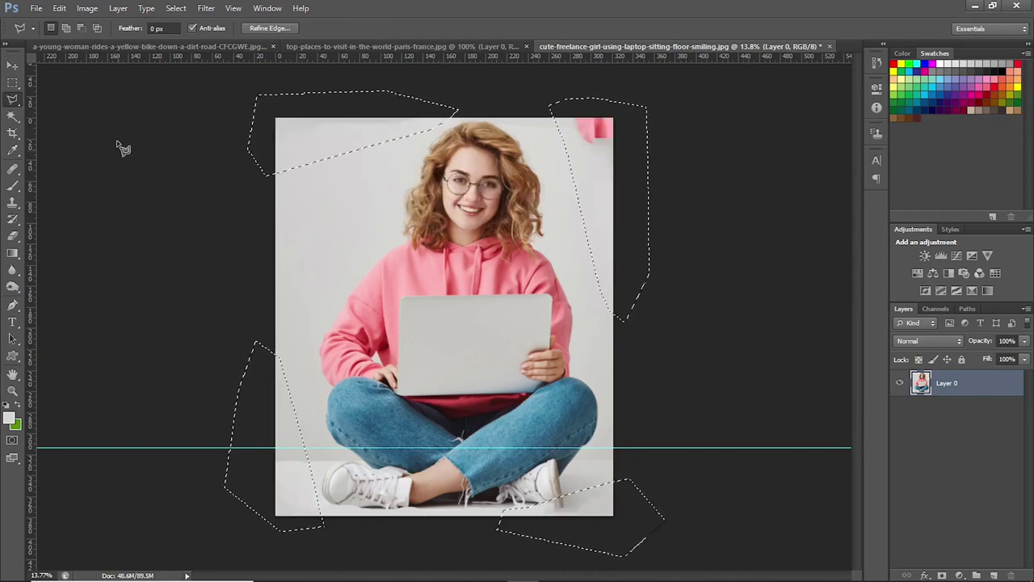
click(244, 196)
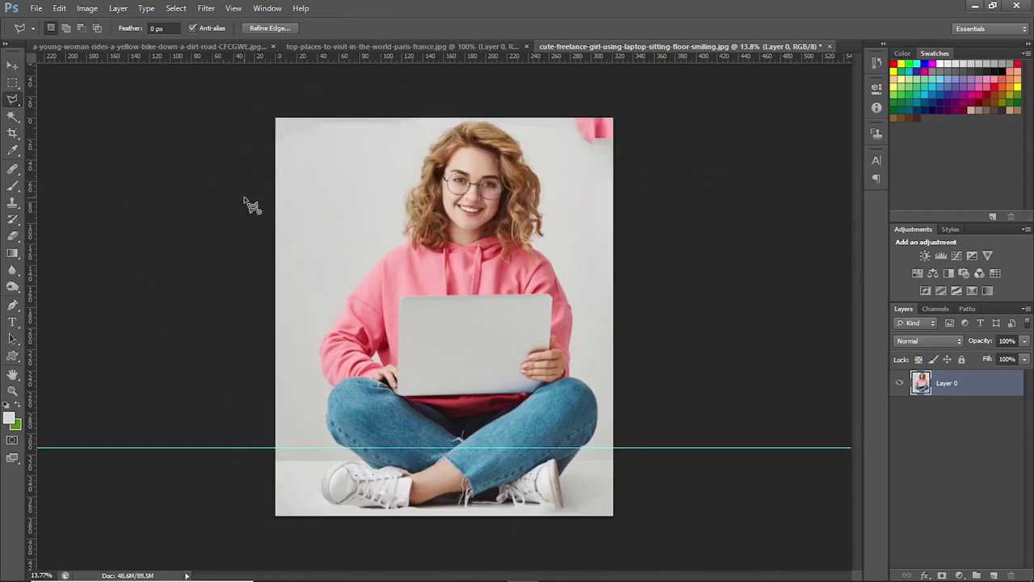
- Retouch the leftover pink patch in the photo's upper-right corner, painting over it with light grey background color using the Brush
click(224, 191)
click(209, 199)
key(m)
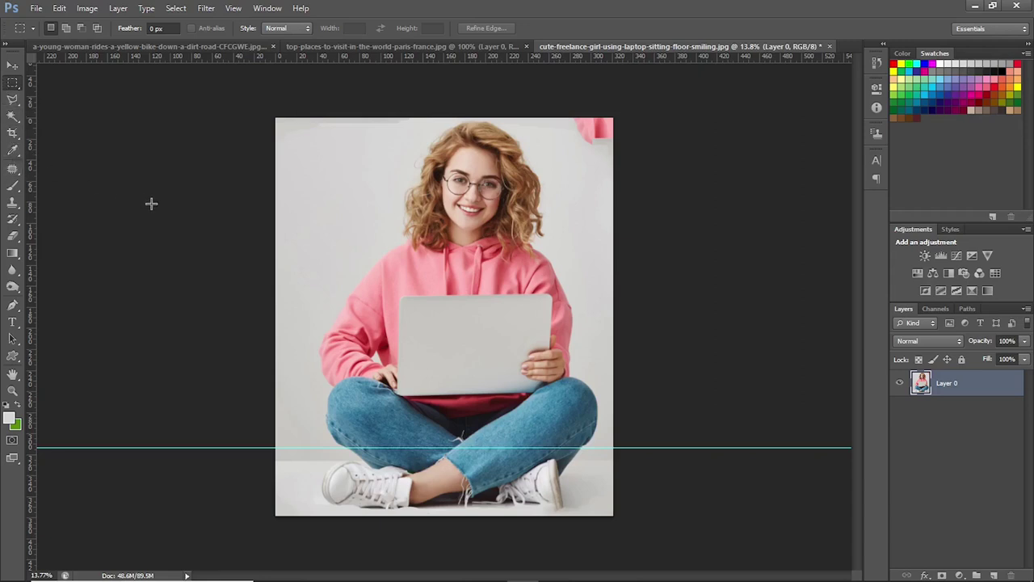
key(b)
click(10, 419)
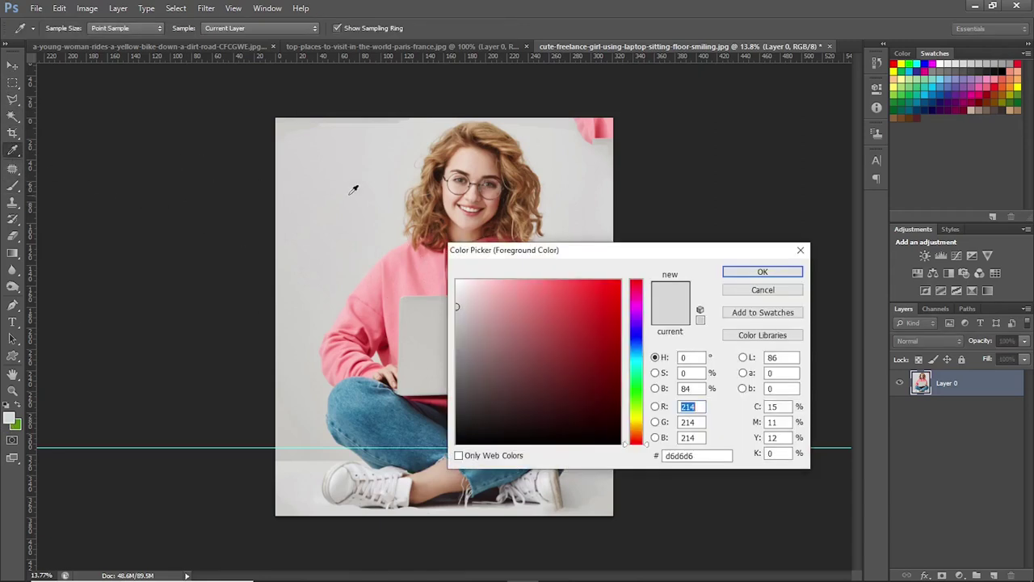
click(750, 273)
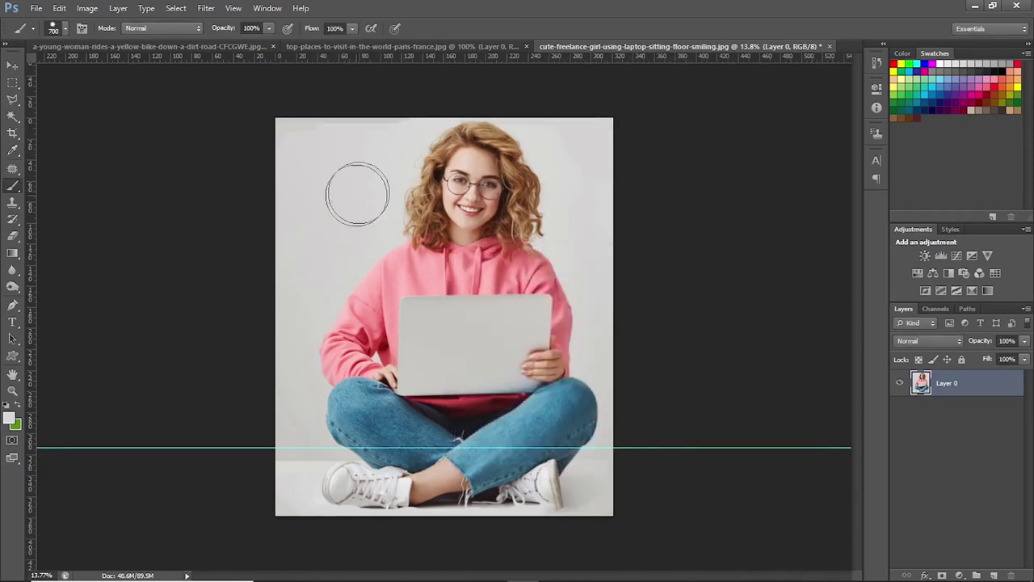
- Compare the original snapshot with the last Brush Tool history state, and close the laptop photo's document
click(876, 62)
click(792, 73)
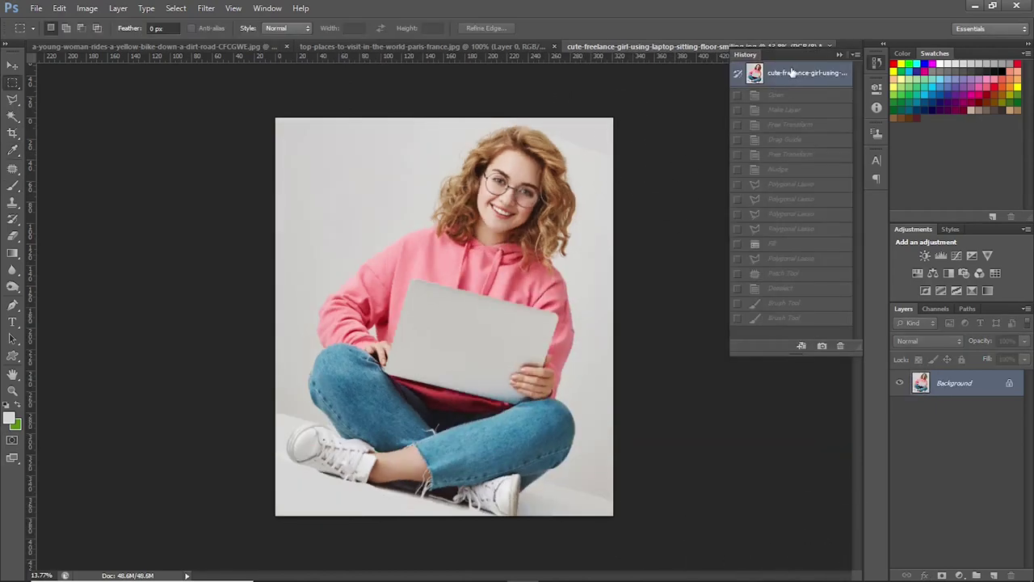
click(802, 326)
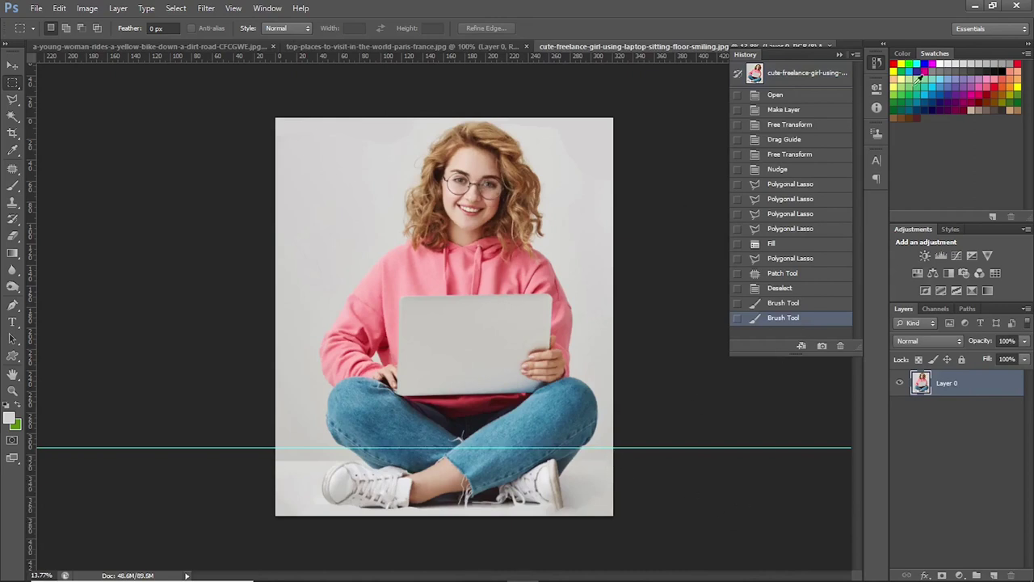
click(839, 54)
click(828, 46)
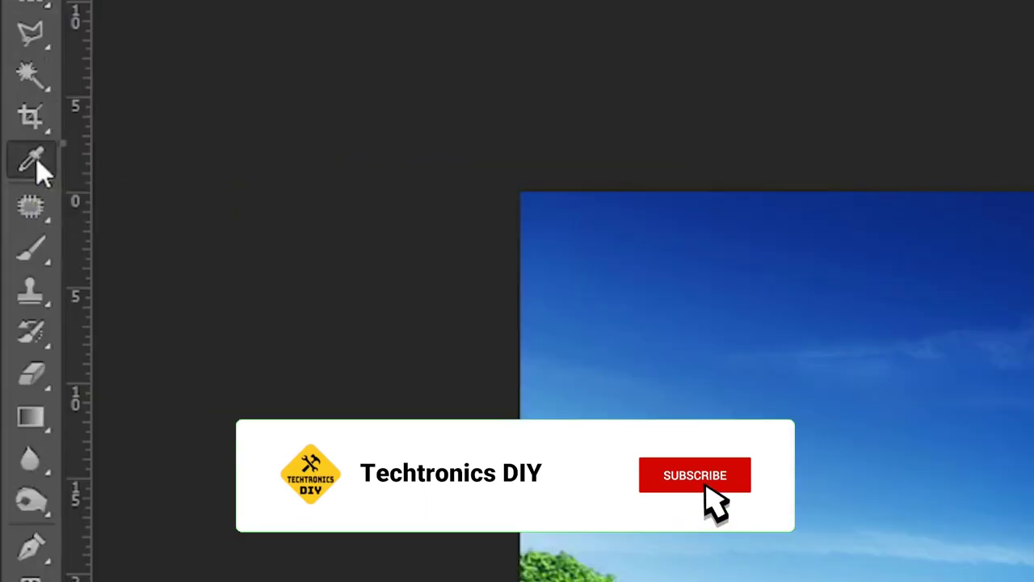
- Draw a Ruler Tool line along the top edge of the Eiffel Tower's lower platform, from its left end to its right end
right_click(10, 148)
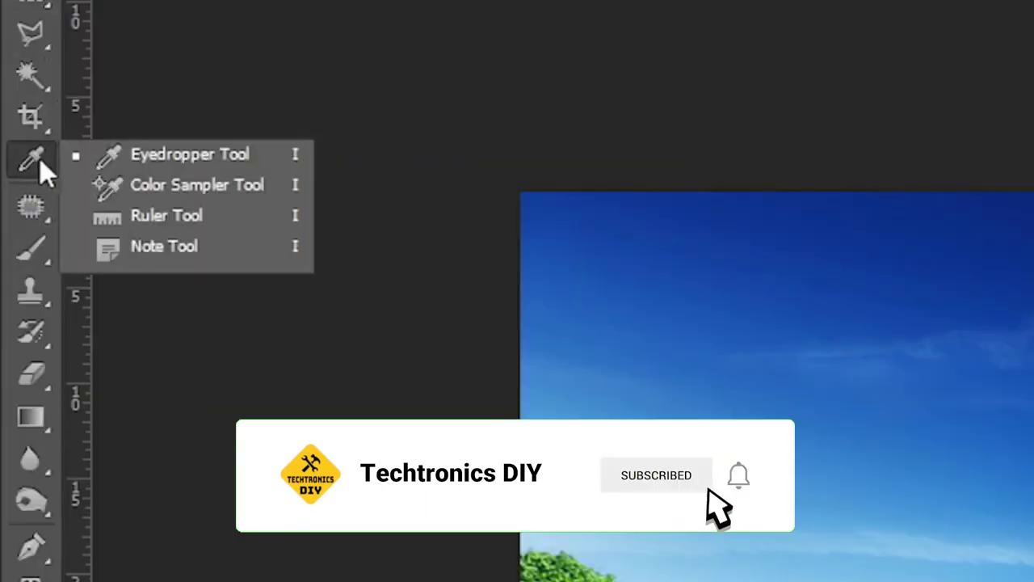
click(133, 215)
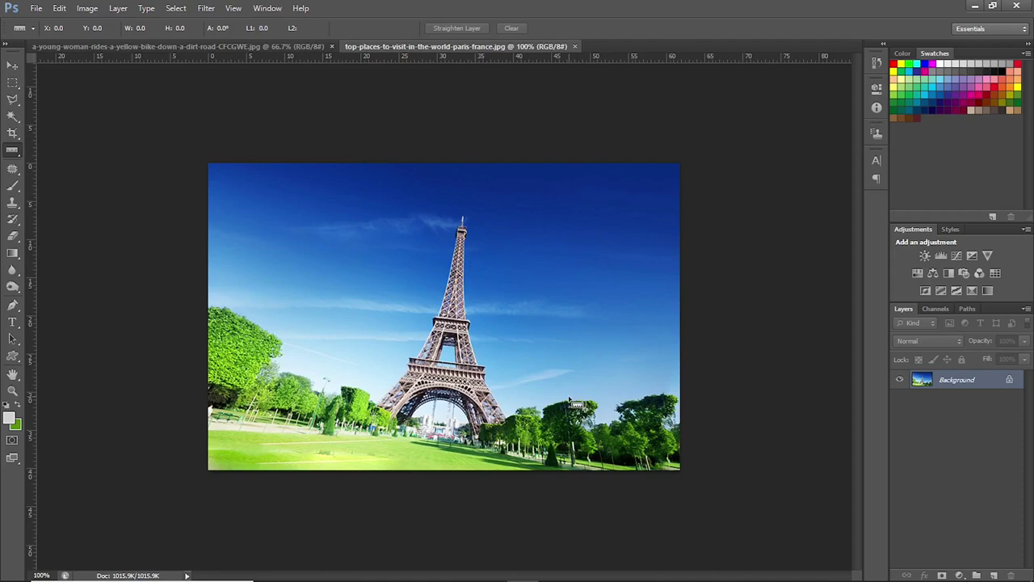
key(ctrl+plus)
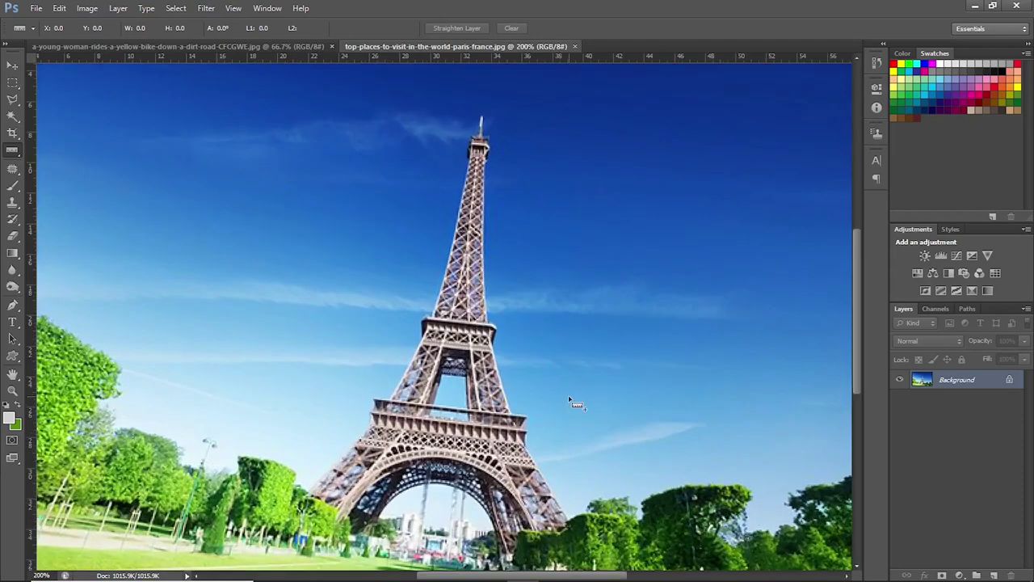
key(ctrl+minus)
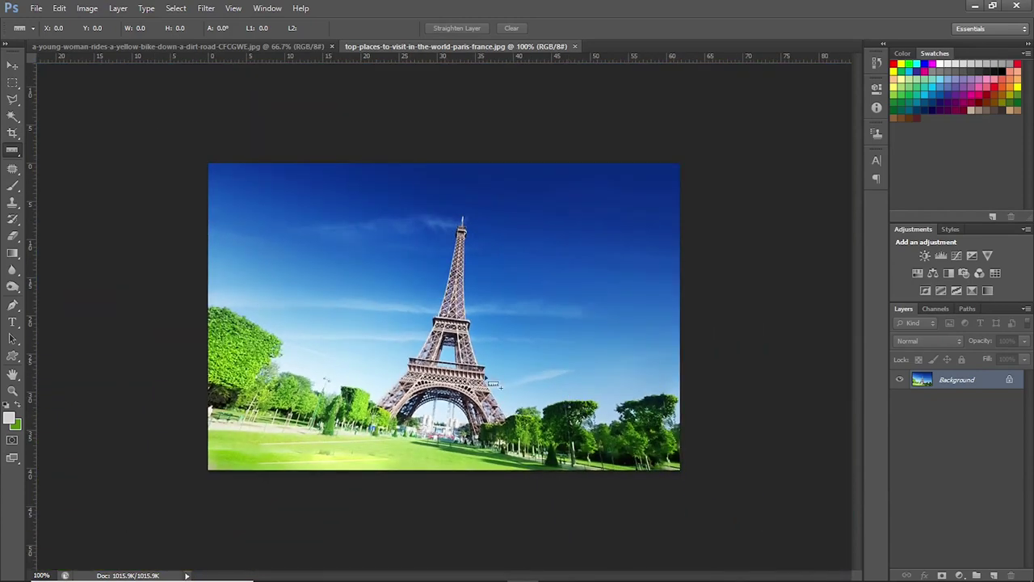
key(ctrl+plus)
key(ctrl+plus)
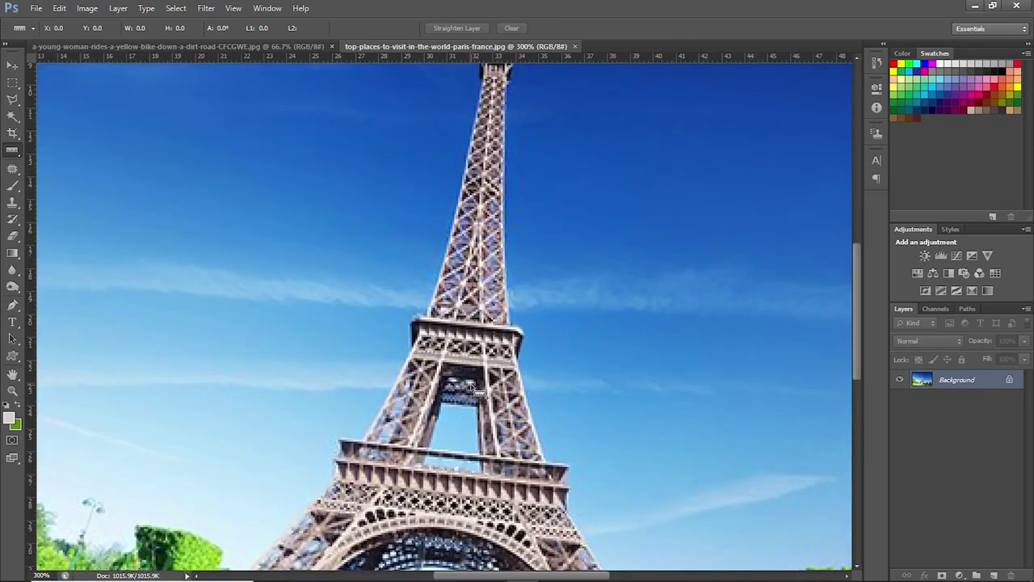
drag(469, 384, 379, 267)
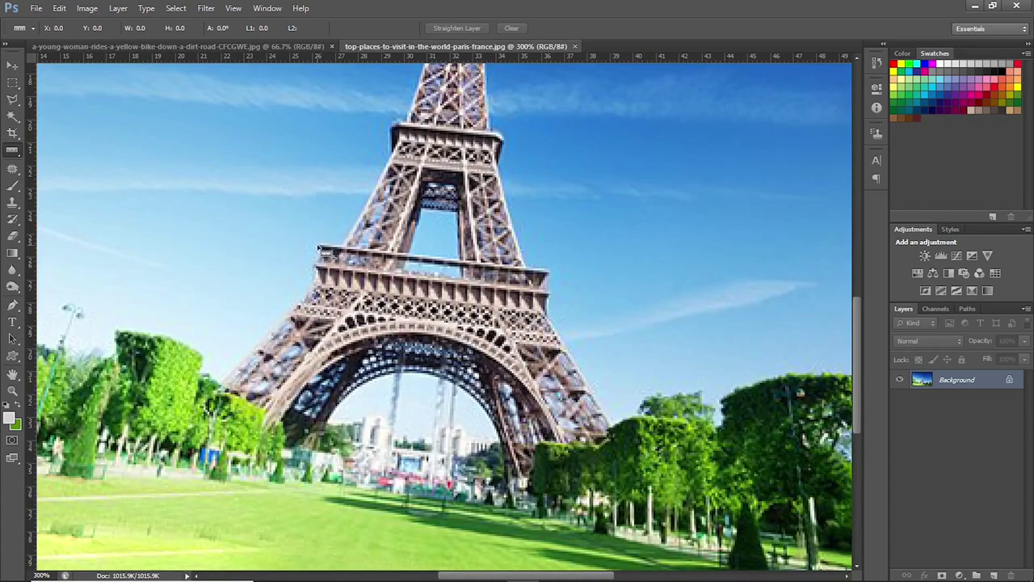
drag(319, 251, 542, 282)
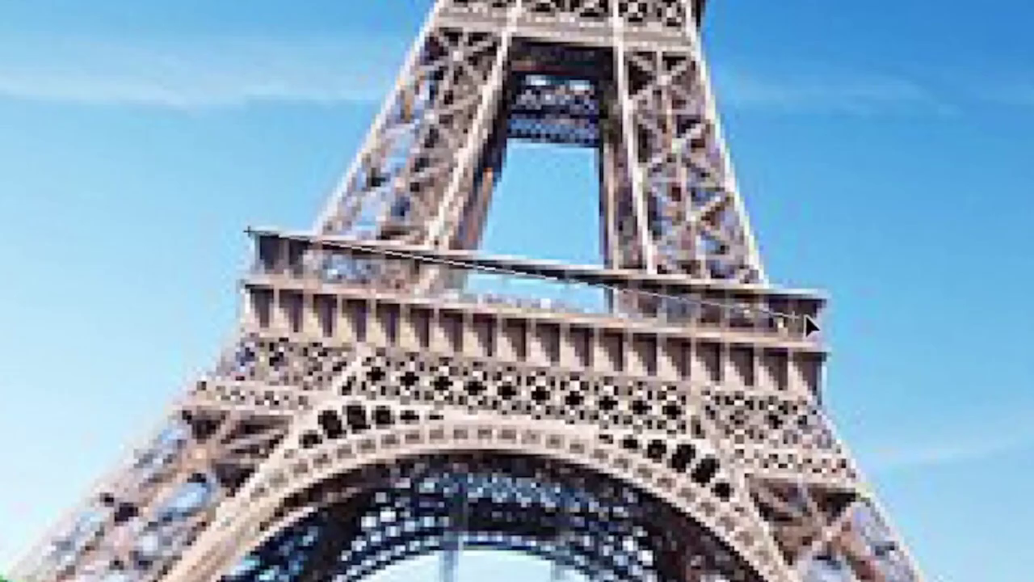
drag(805, 317, 826, 295)
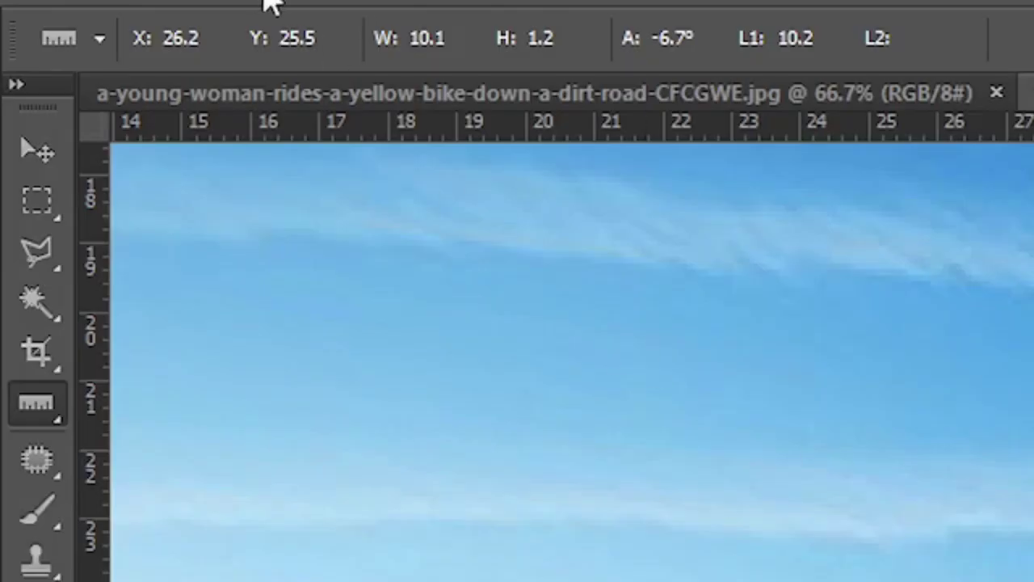
- Rotate the Eiffel Tower canvas by an arbitrary 6.69° counterclockwise
click(260, 2)
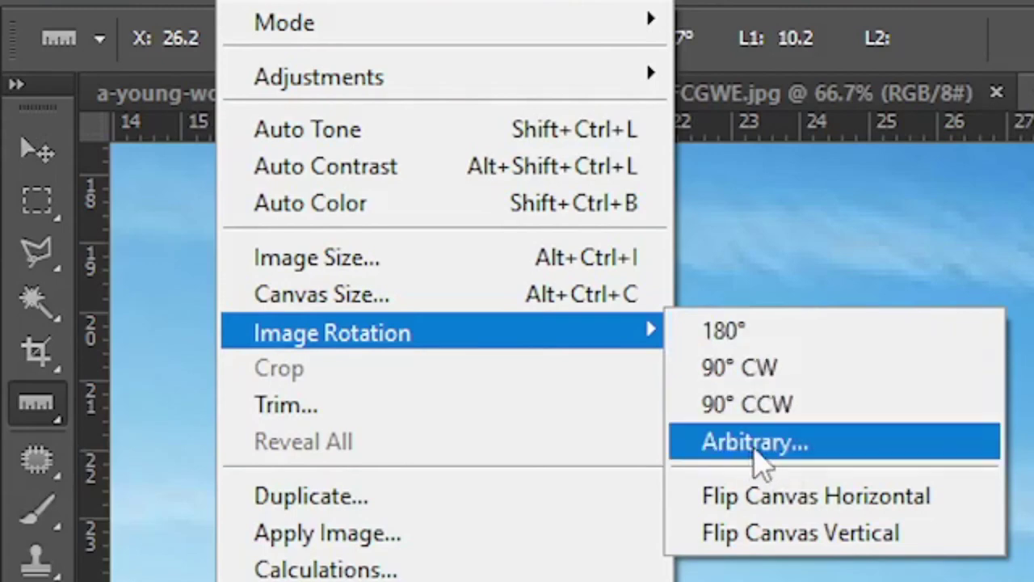
click(757, 442)
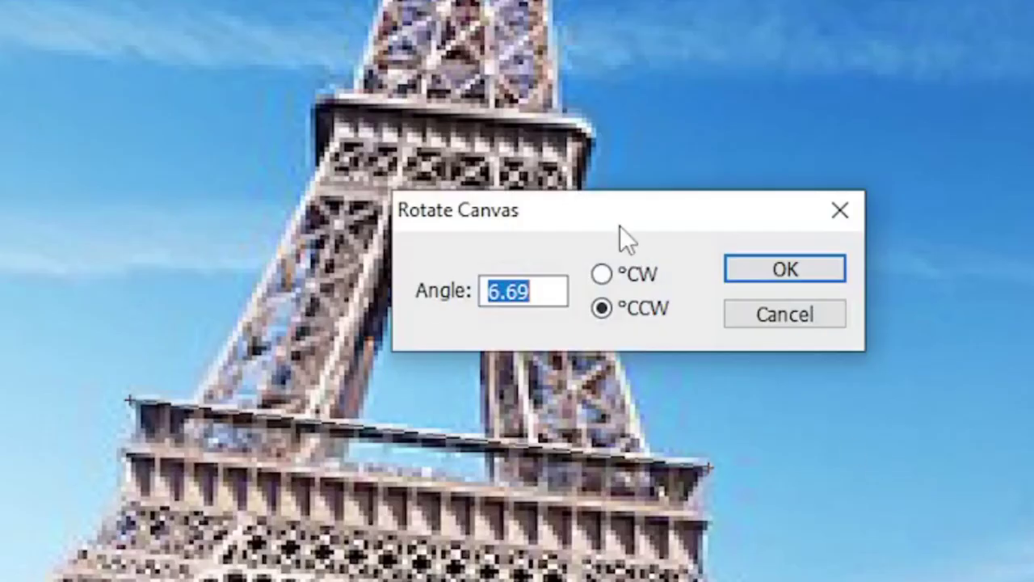
drag(620, 226, 545, 232)
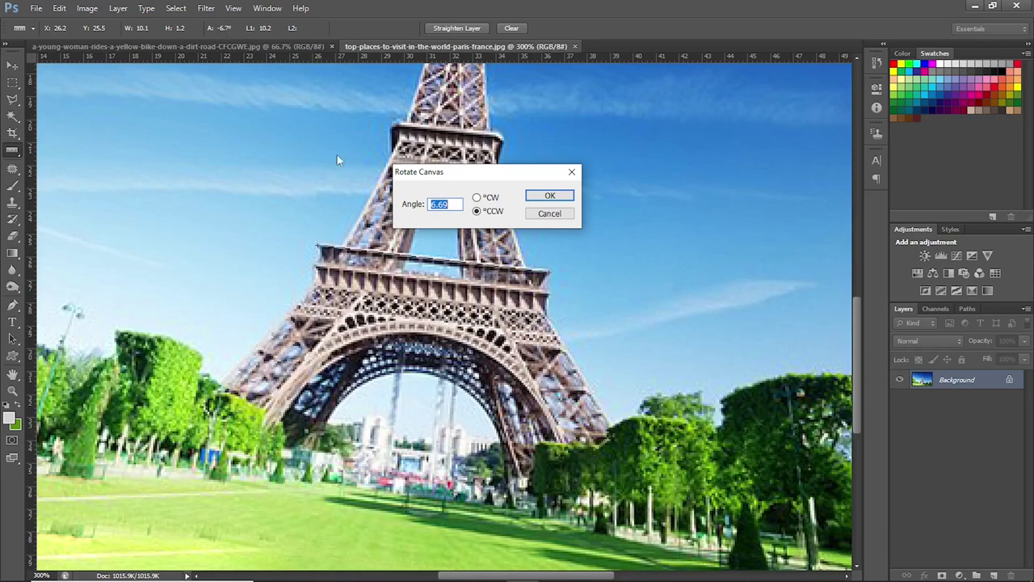
drag(437, 172, 421, 169)
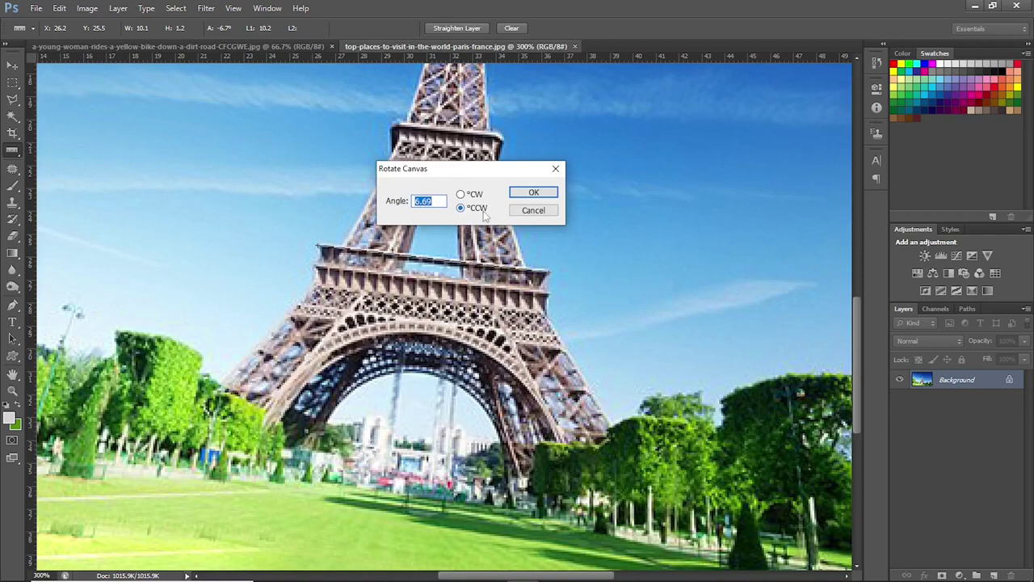
click(533, 197)
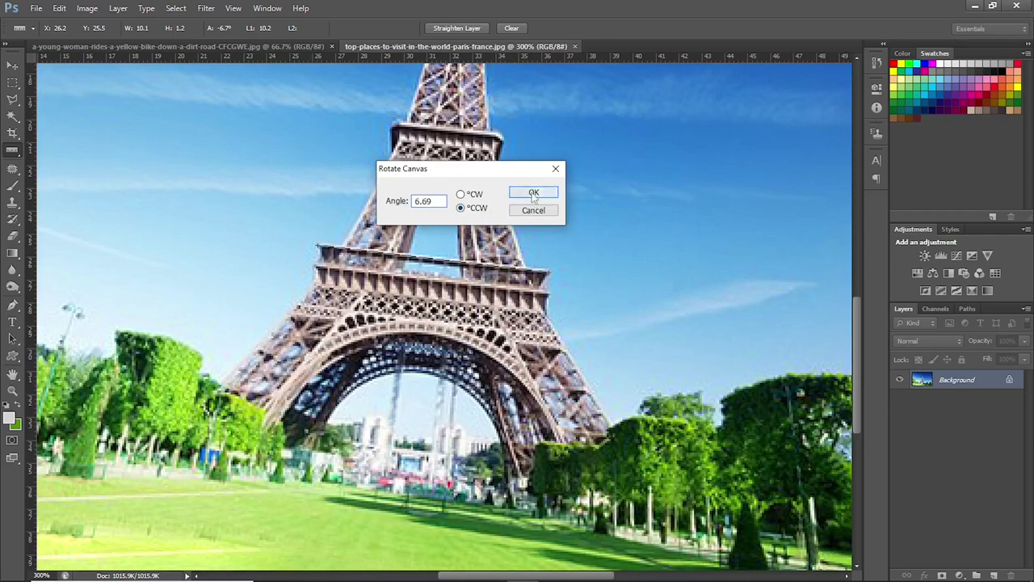
key(ctrl+minus)
key(ctrl+minus)
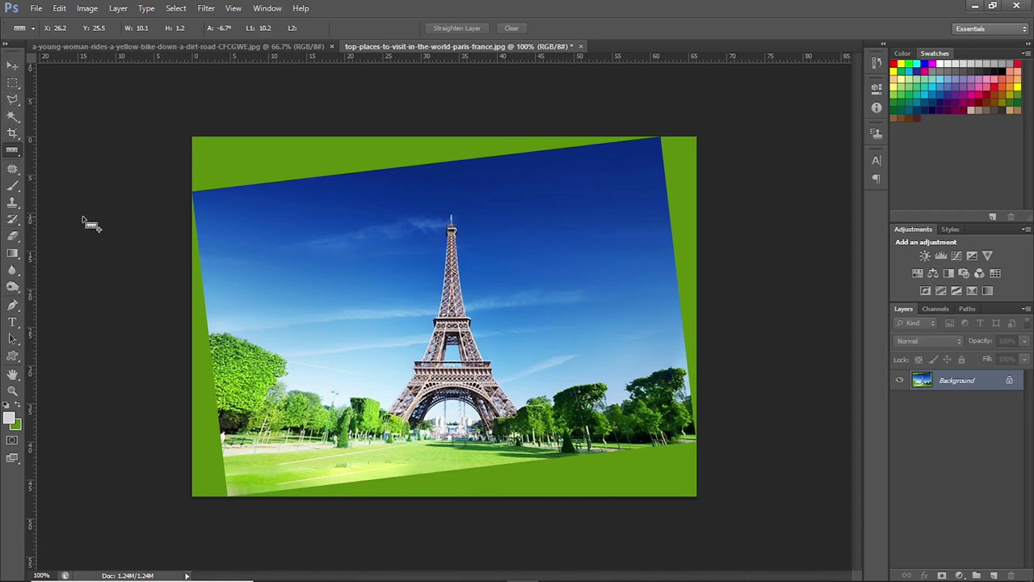
- Crop the rotated Eiffel Tower photo to cut away the green corners, and close the document without saving
key(c)
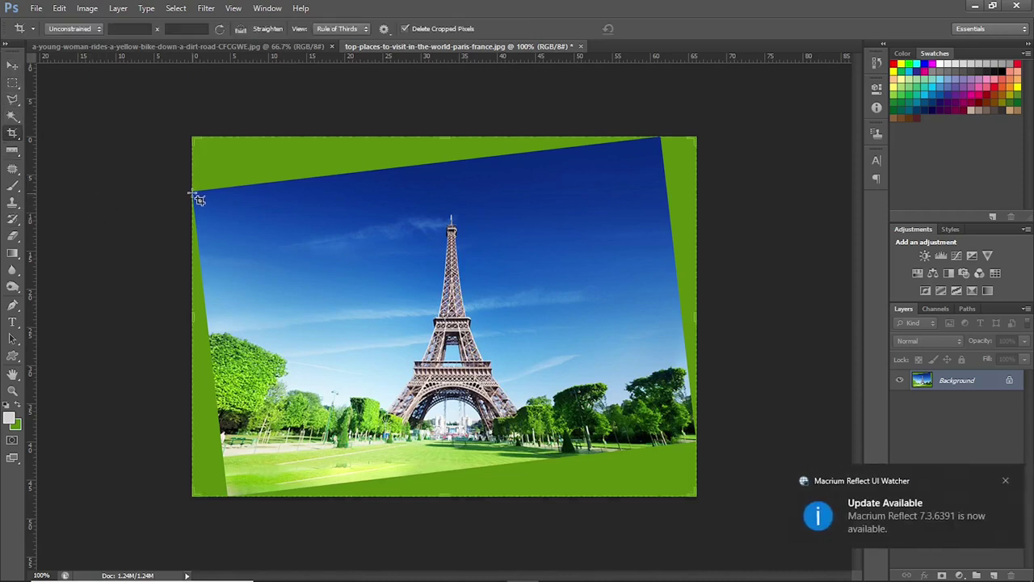
drag(196, 196, 662, 450)
key(Return)
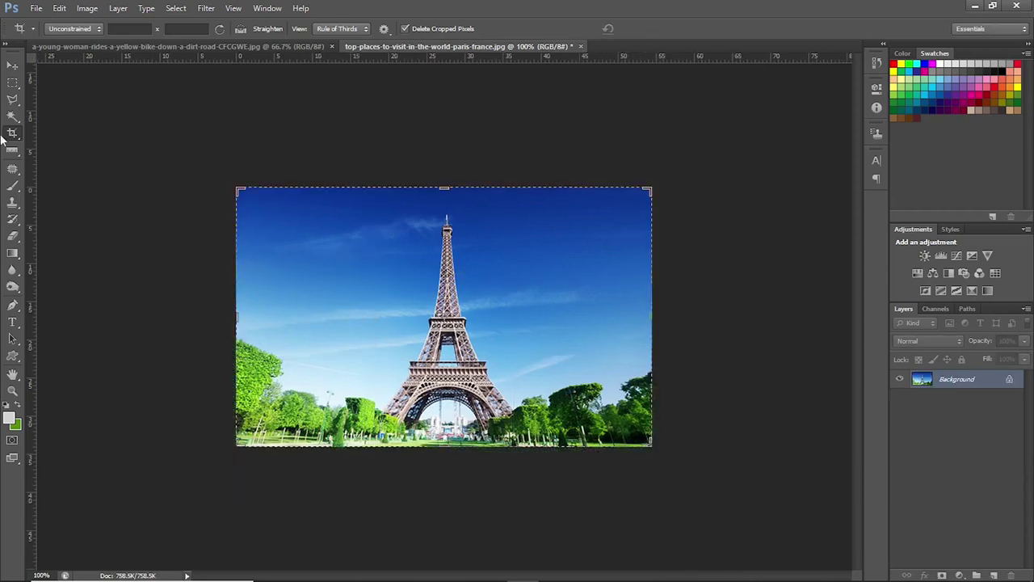
click(12, 81)
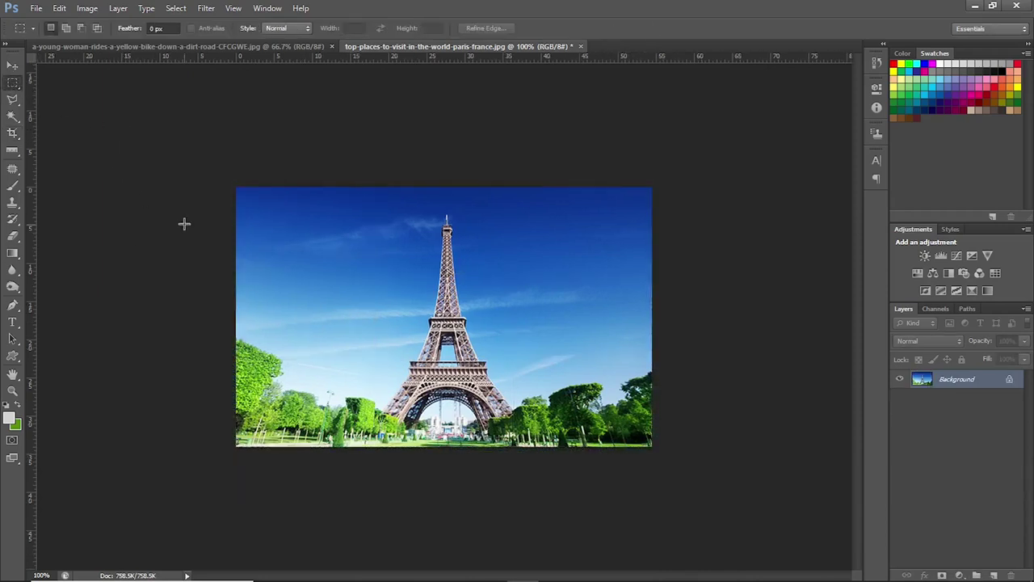
click(580, 46)
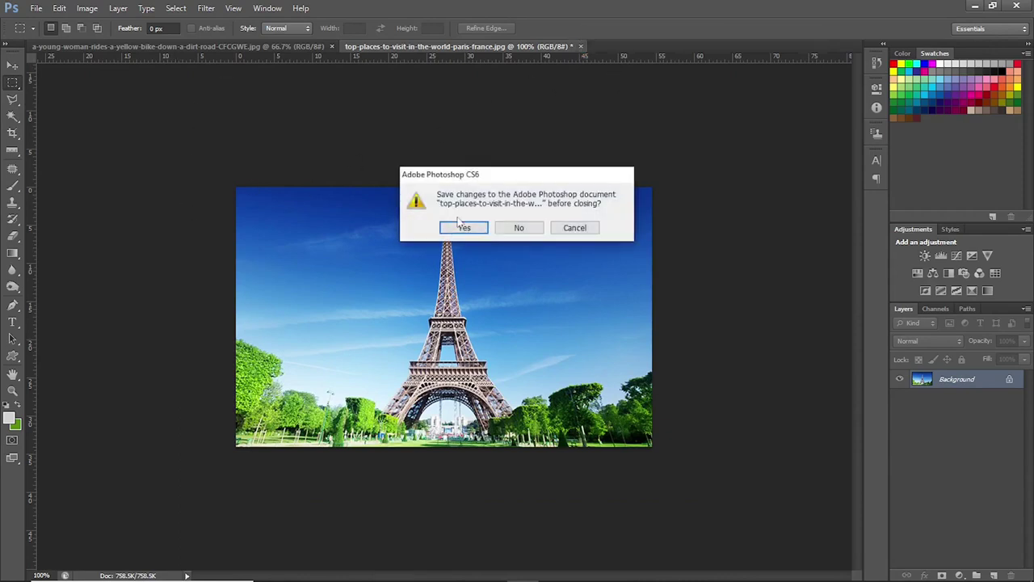
click(527, 229)
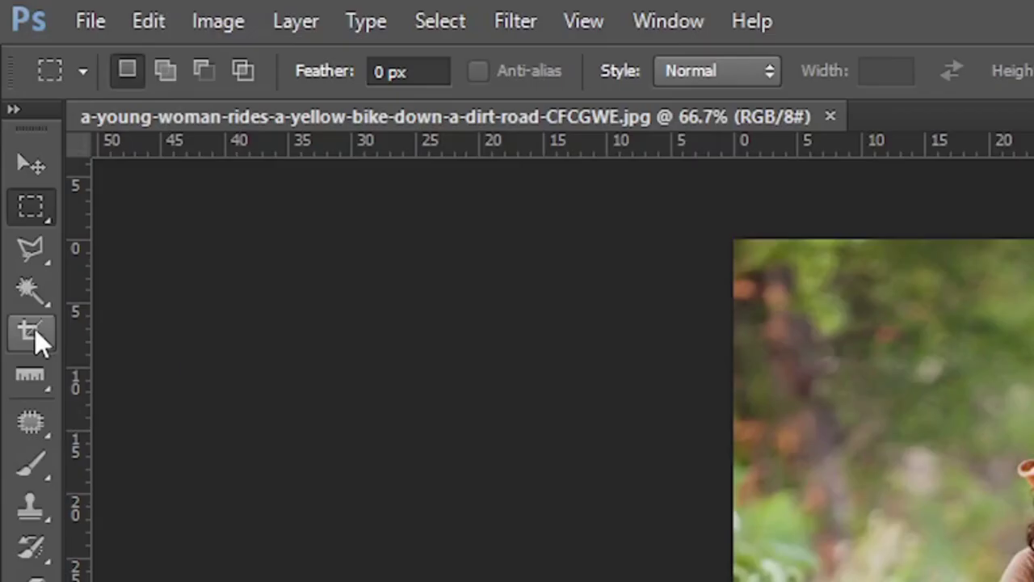
- With the Crop tool's Straighten option, draw a line along the bicycle's handlebar from its left grip to its right grip, at about 10.7°
click(14, 134)
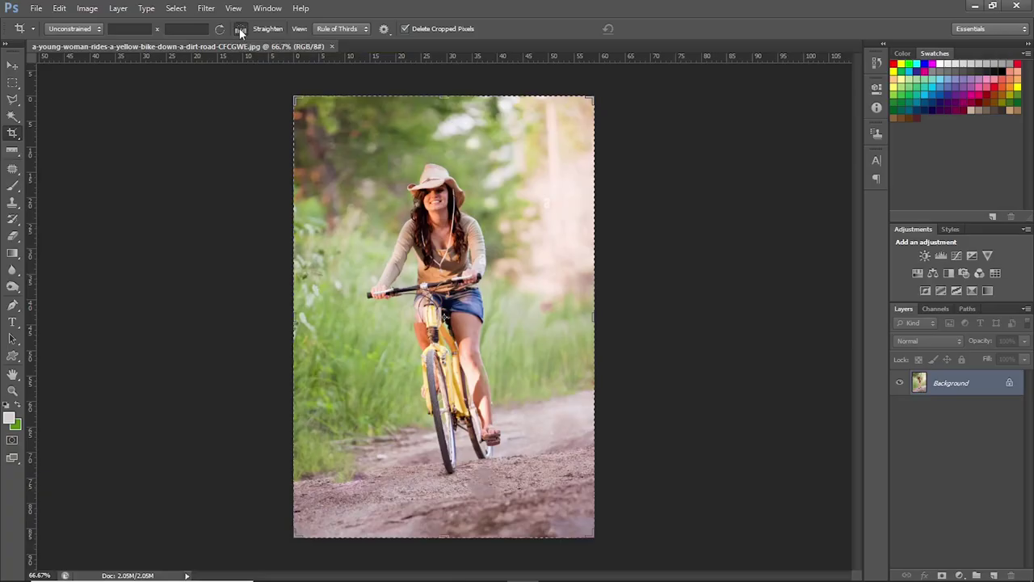
click(240, 30)
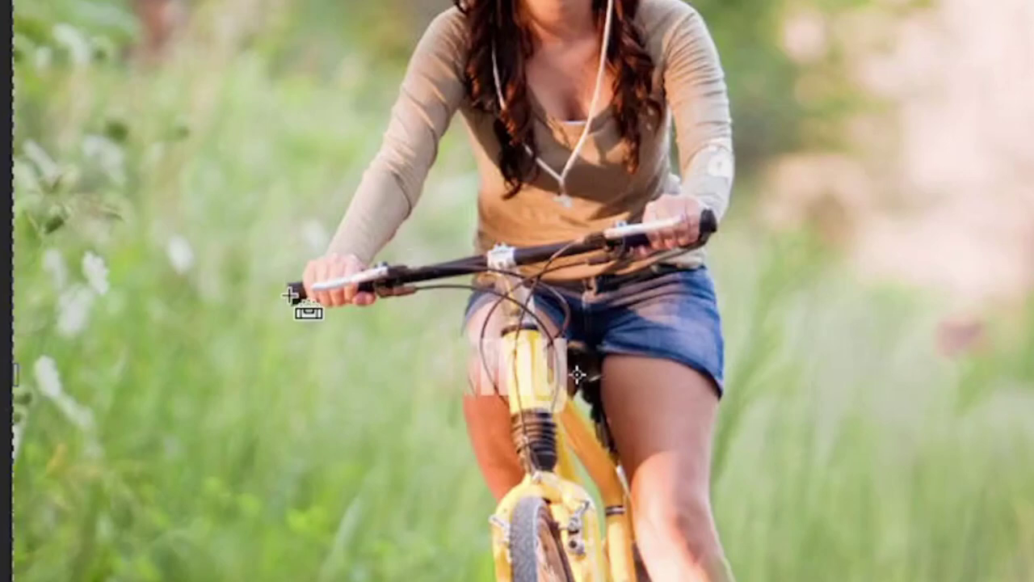
drag(290, 295, 708, 218)
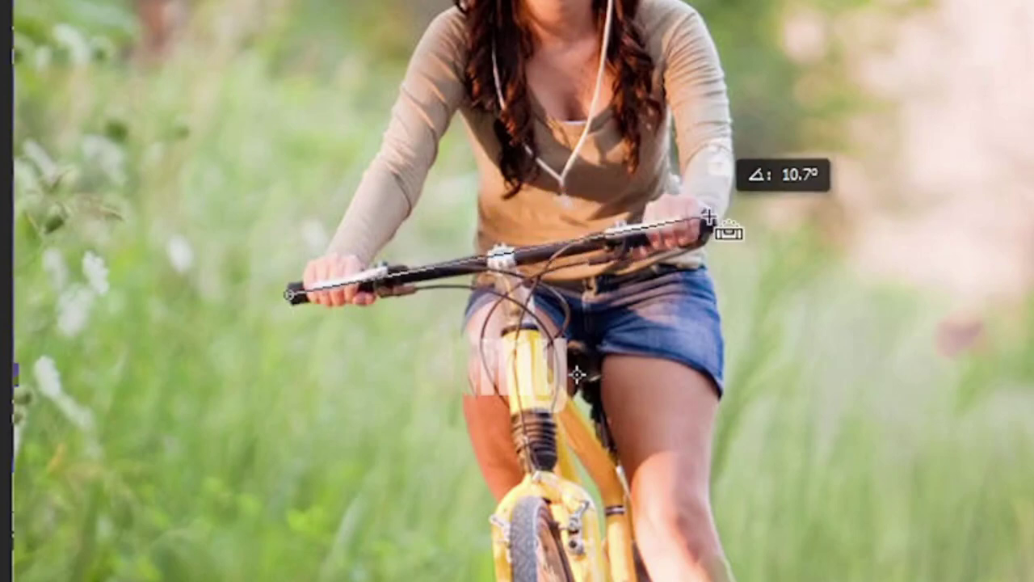
drag(708, 218, 708, 218)
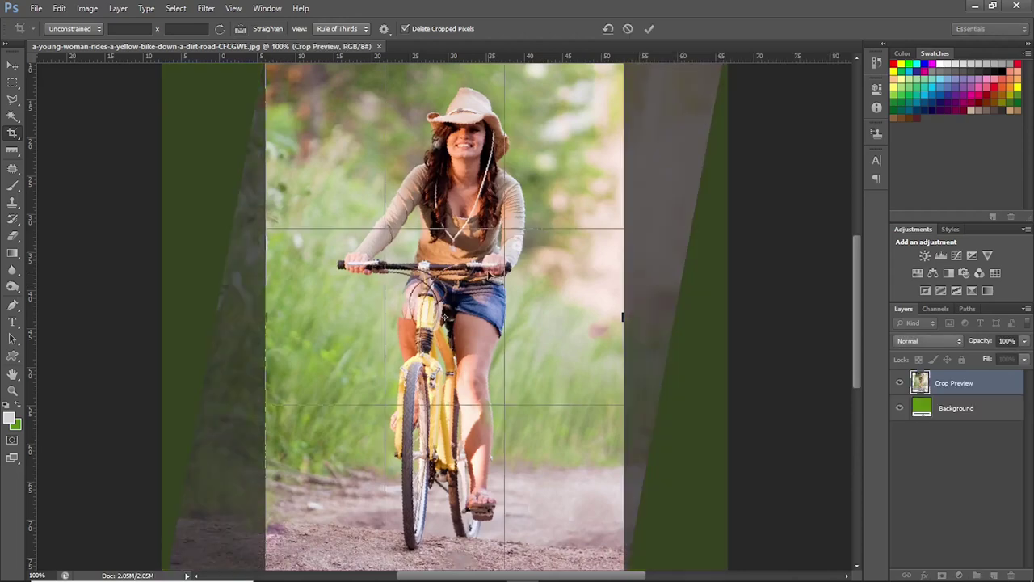
- Apply the straightened crop to the bicycle photo and inspect the levelled handlebar up close and in the whole image
key(ctrl+minus)
key(ctrl+minus)
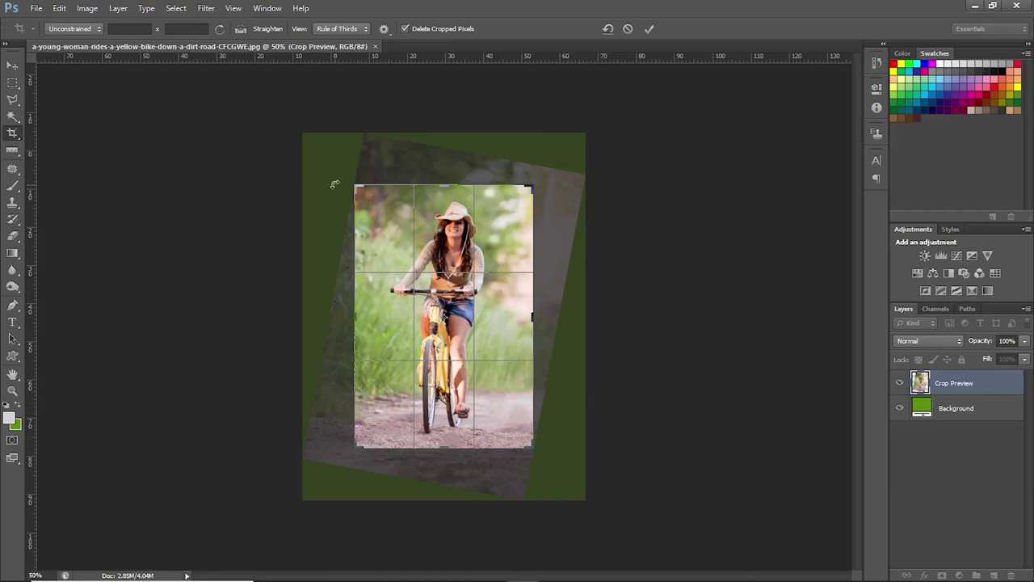
key(Return)
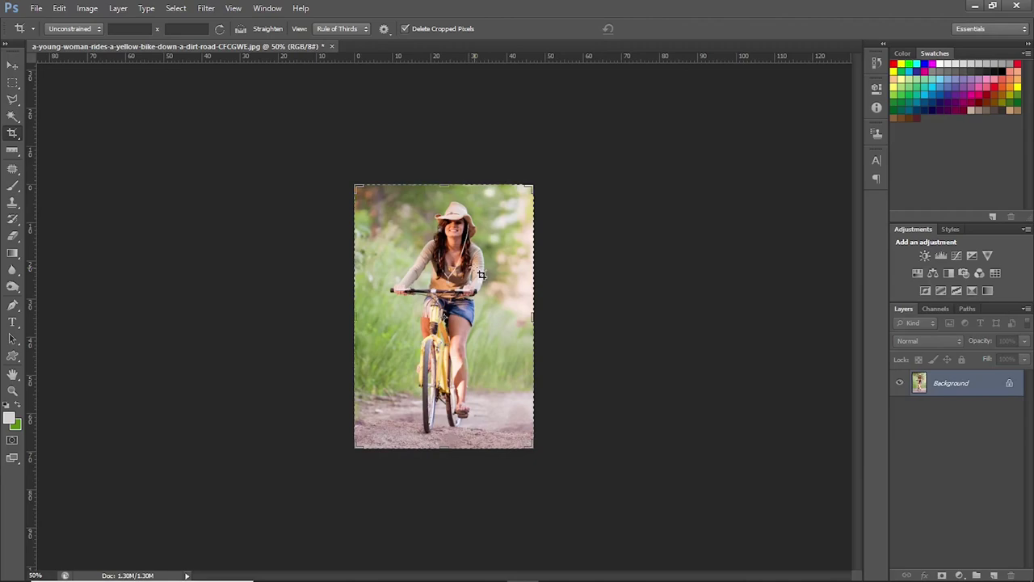
key(ctrl+plus)
key(ctrl+plus)
key(ctrl+plus)
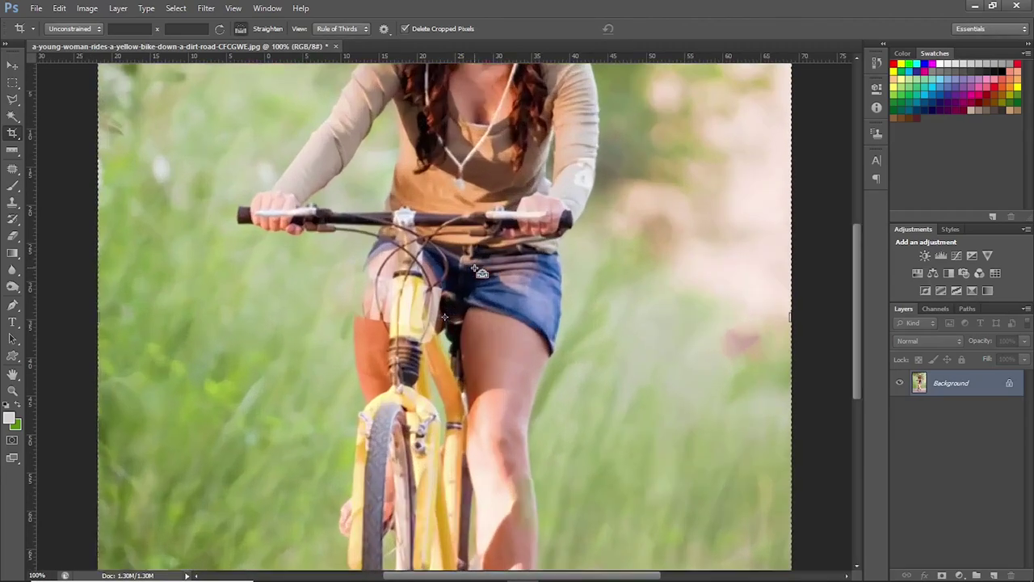
key(ctrl+minus)
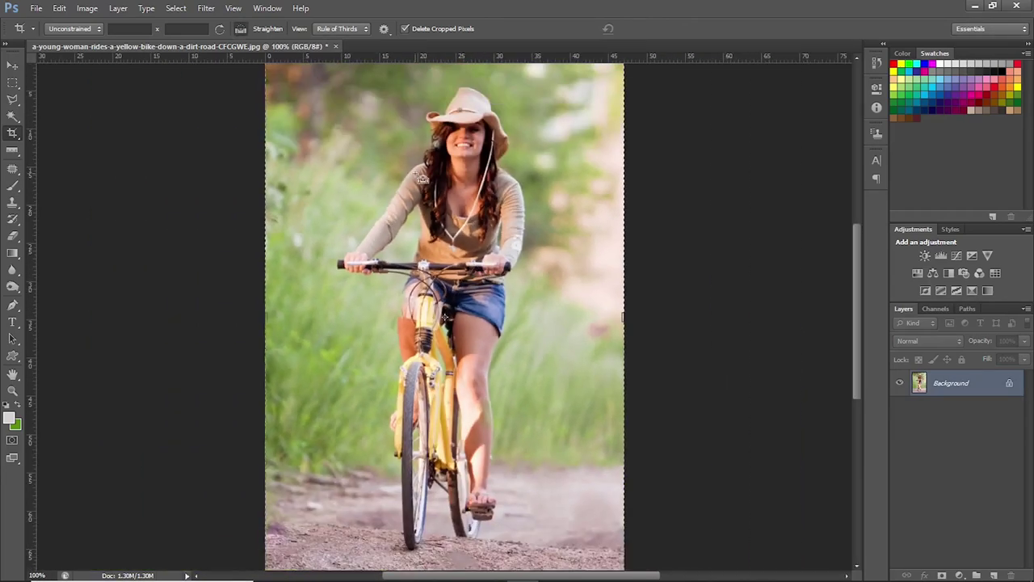
key(ctrl+minus)
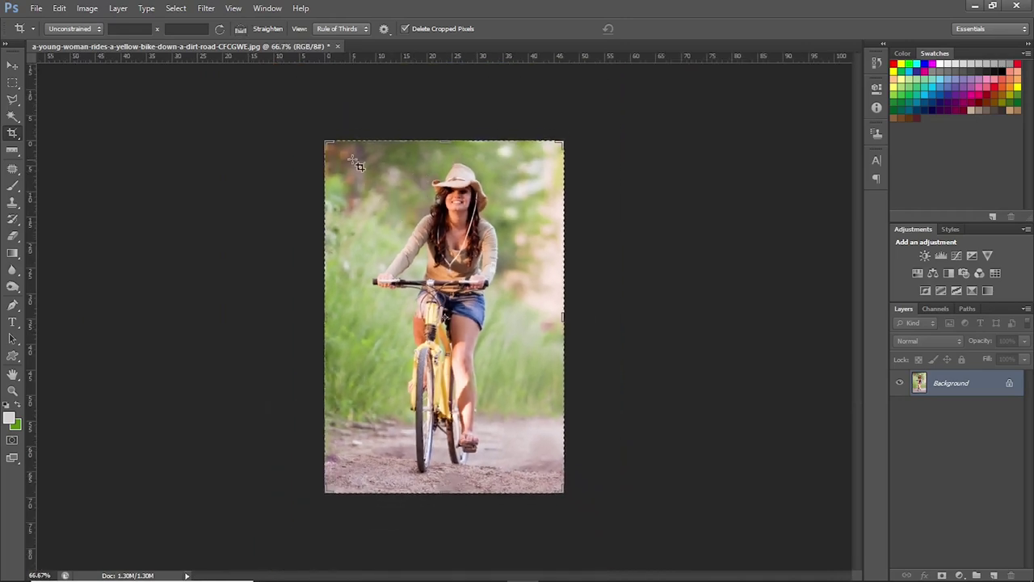